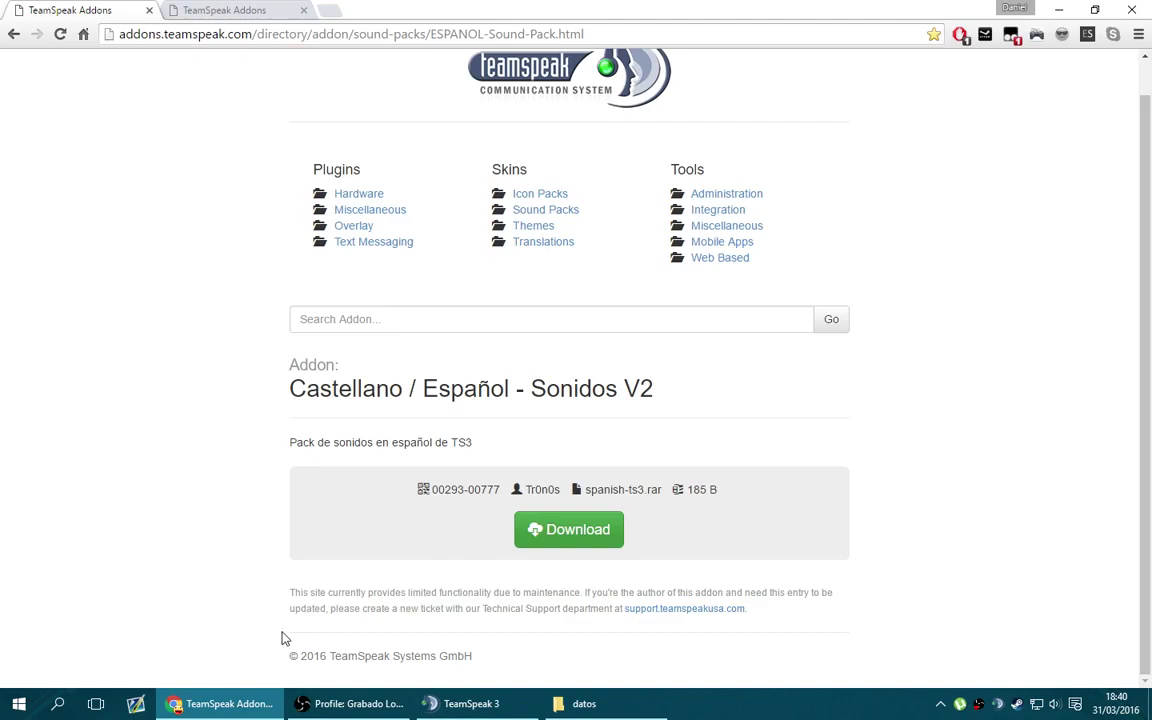
Examine the language of the TeamSpeak 3 menus and the web pages for the Spanish sound pack and Spanish translation add-ons
left_click(471, 703)
left_click(33, 26)
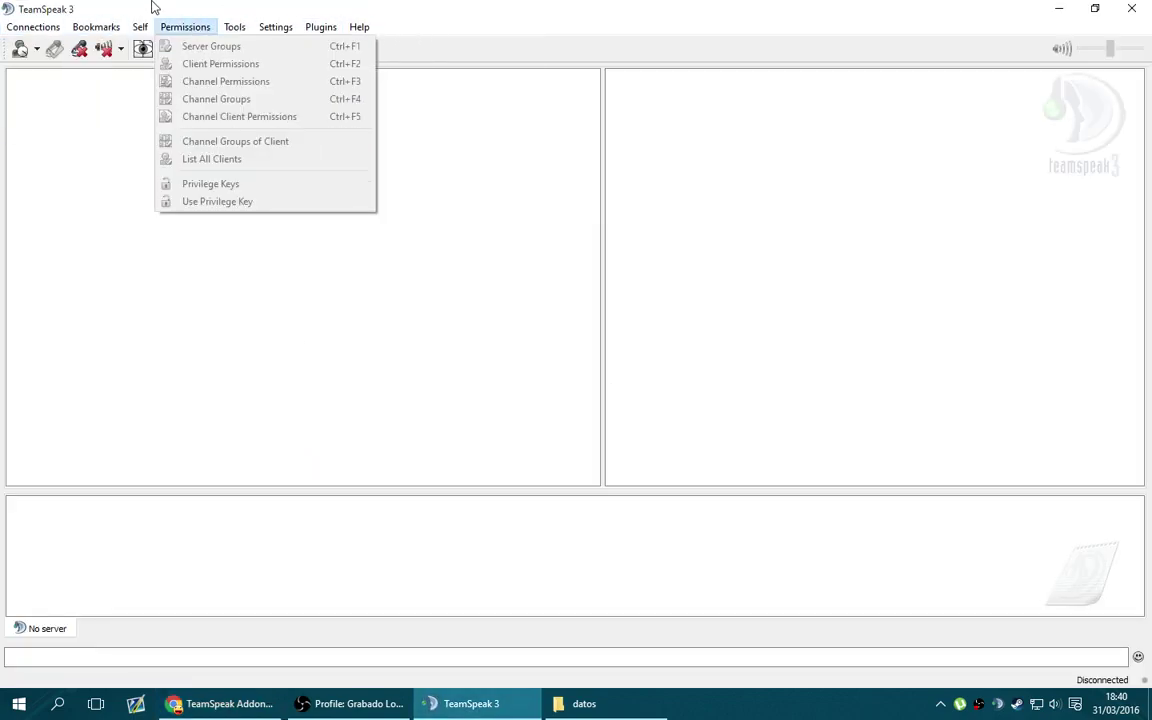
left_click(215, 703)
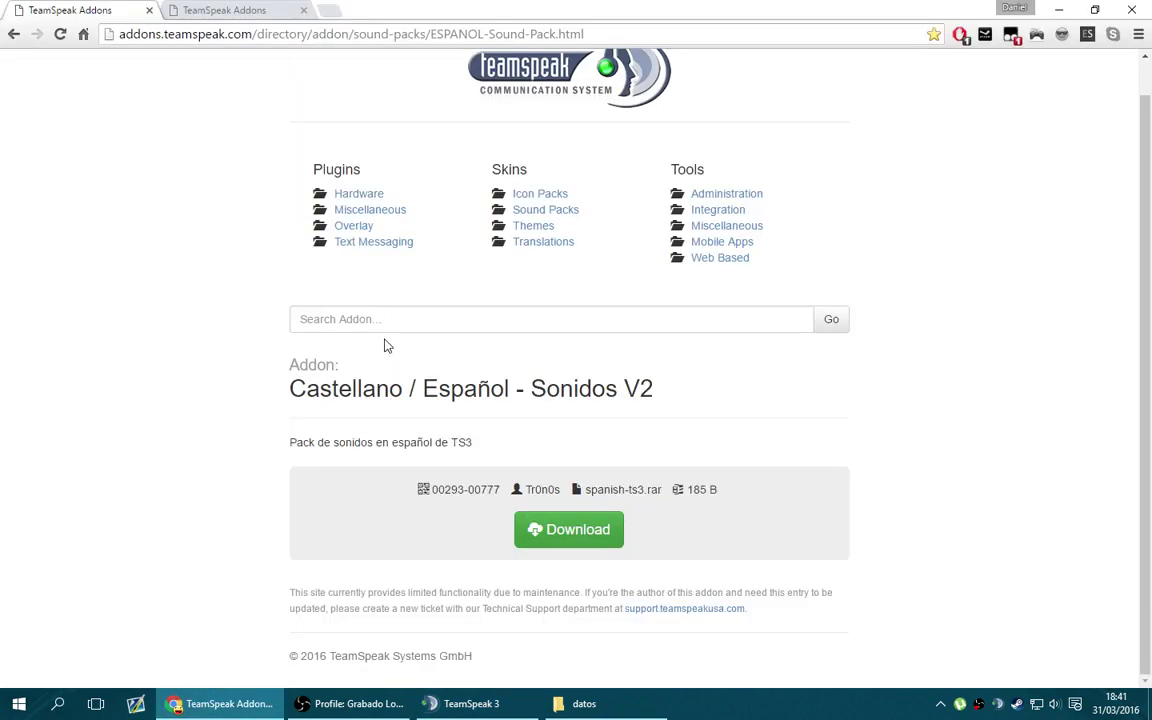
scroll(370, 375, "up", 1)
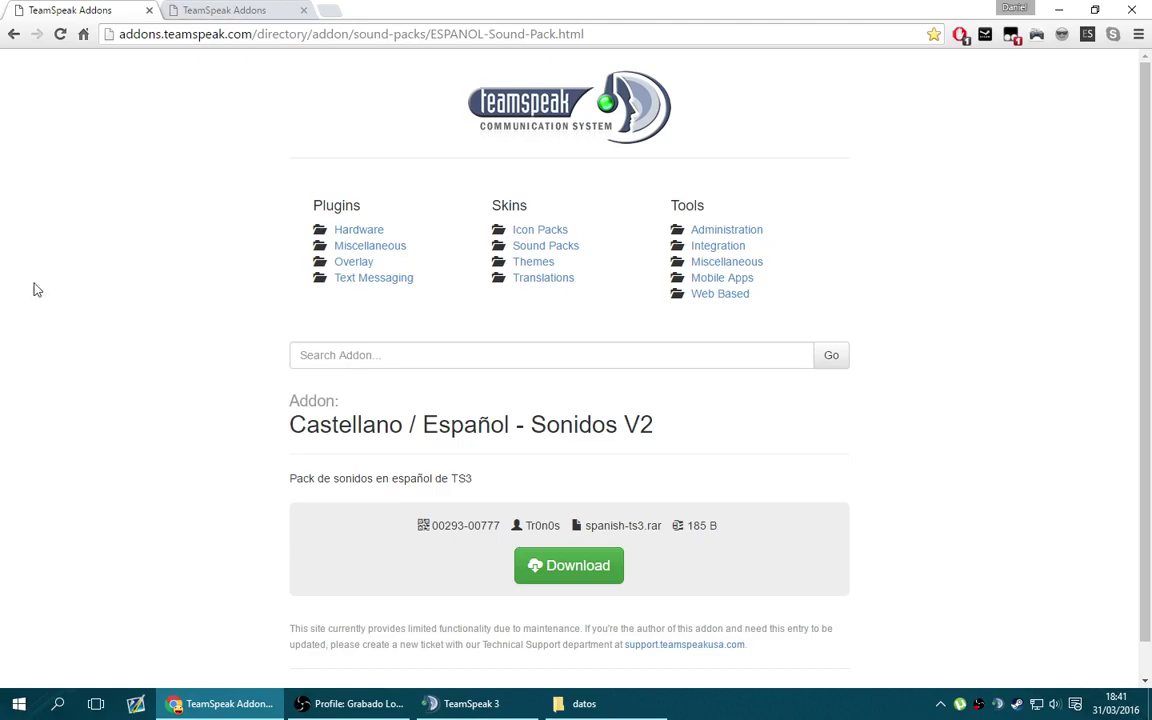
scroll(294, 398, "down", 1)
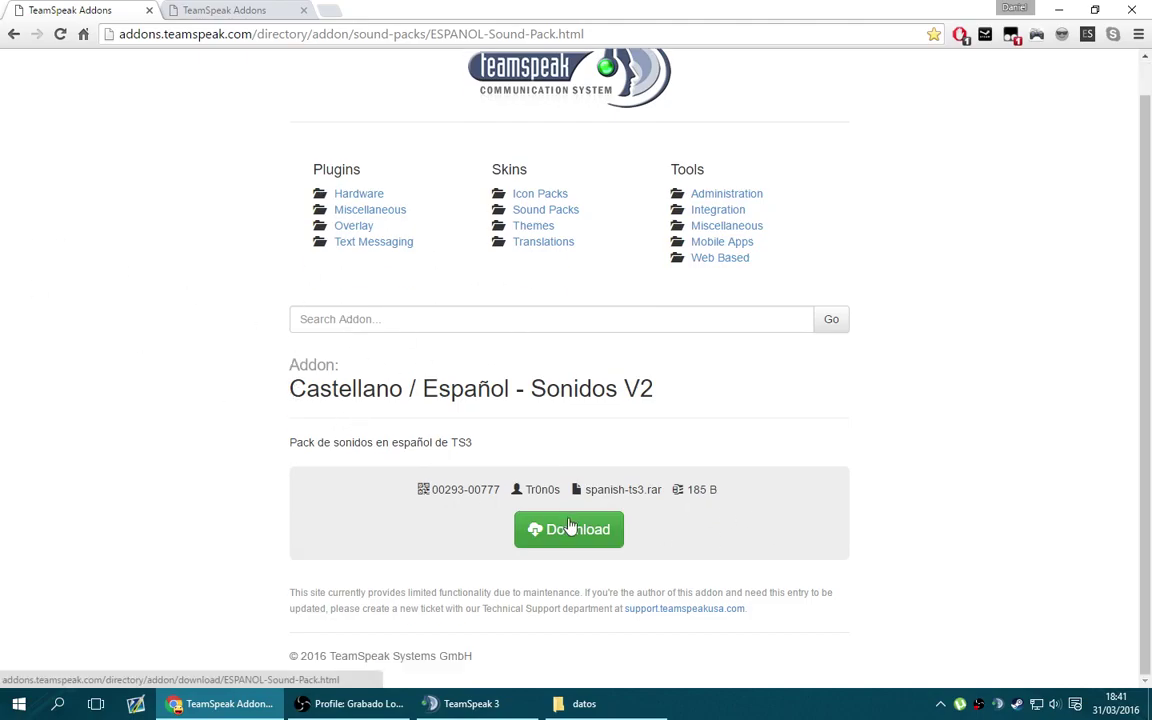
left_click(210, 10)
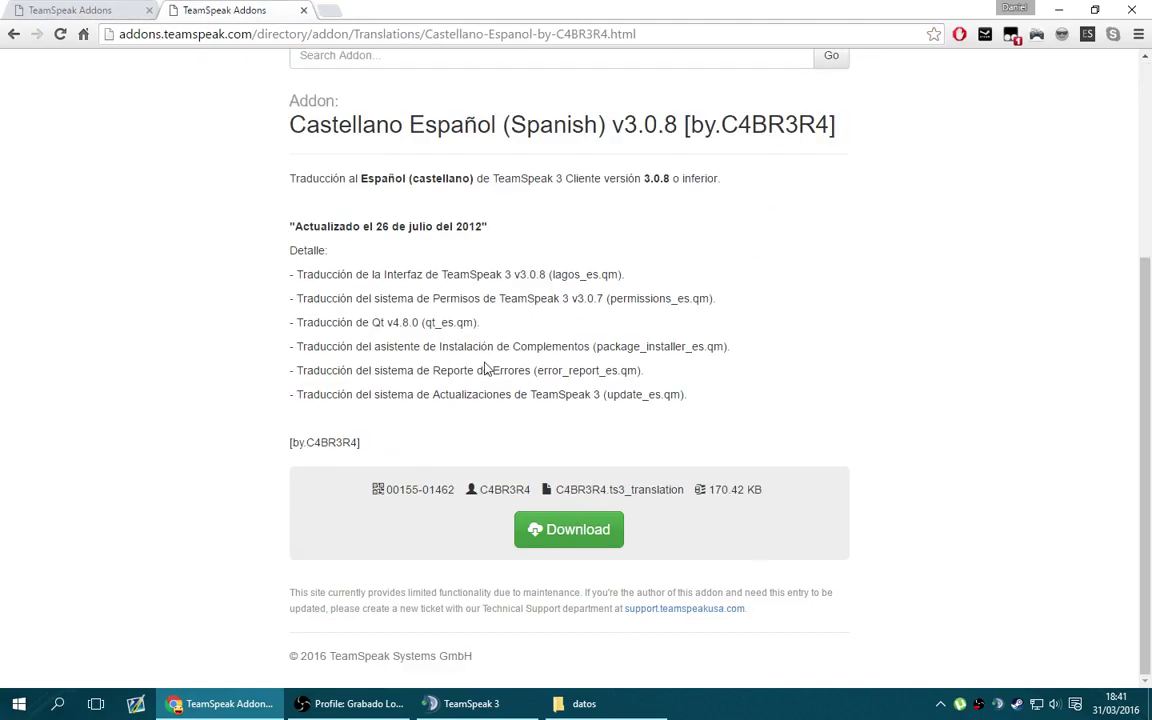
left_click_drag(289, 124, 823, 121)
left_click(820, 124)
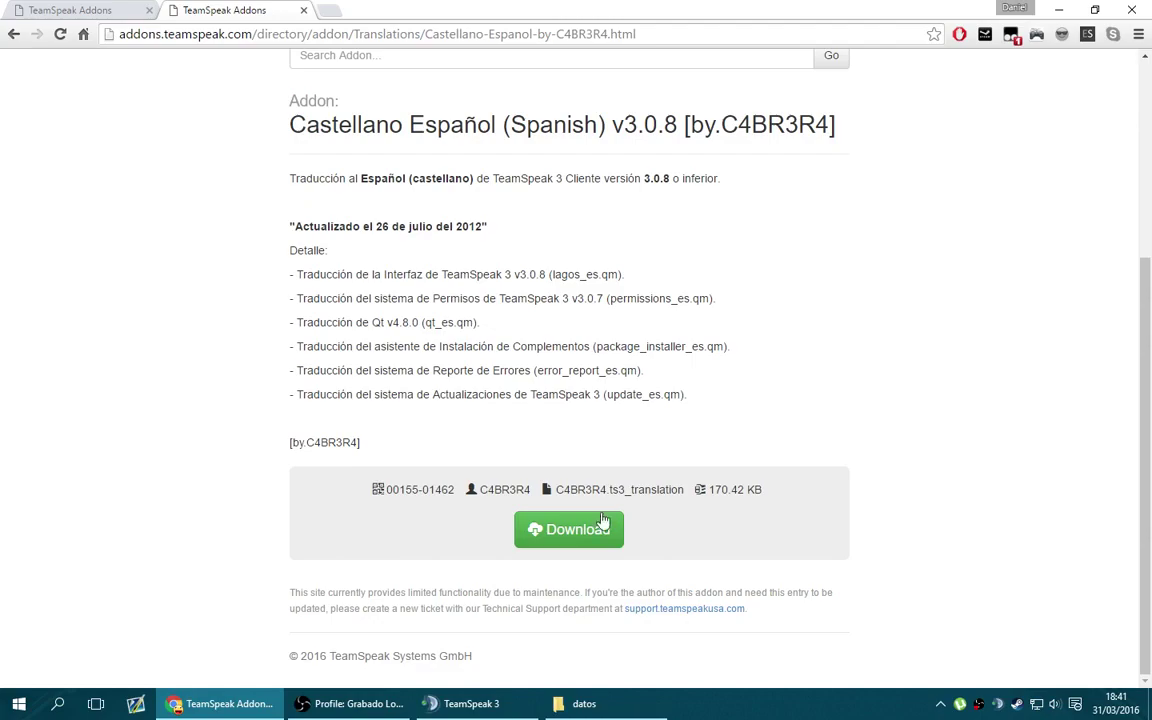
left_click(584, 703)
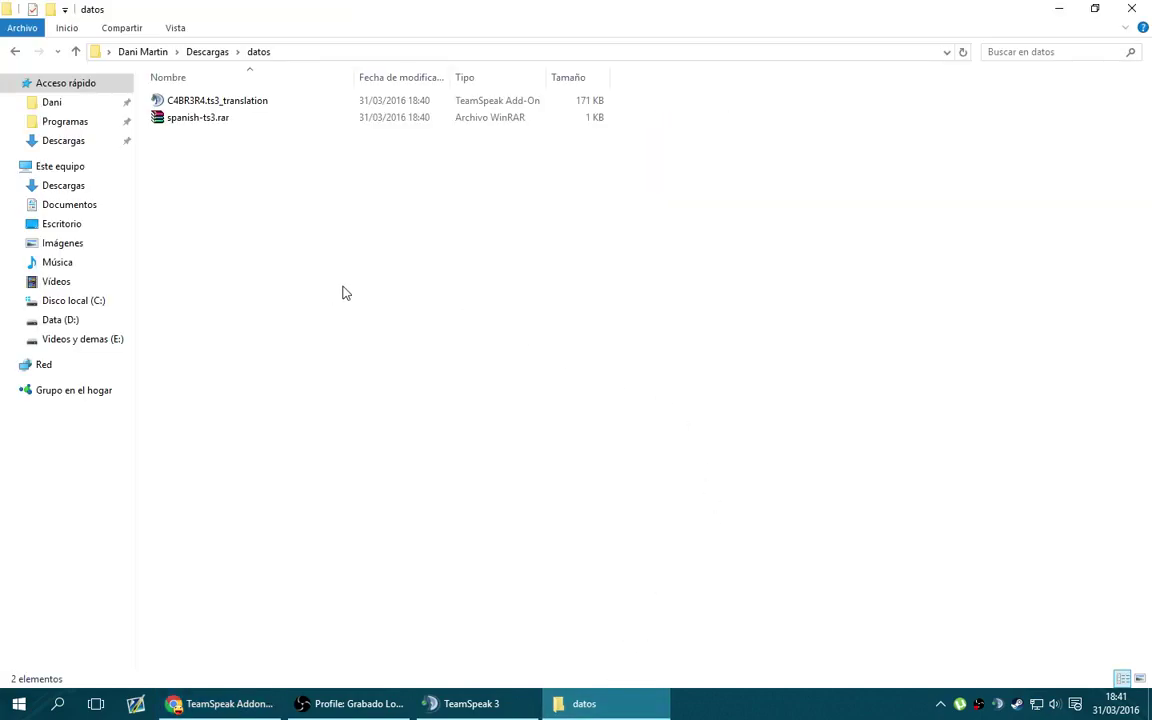
double_click(216, 104)
left_click(660, 369)
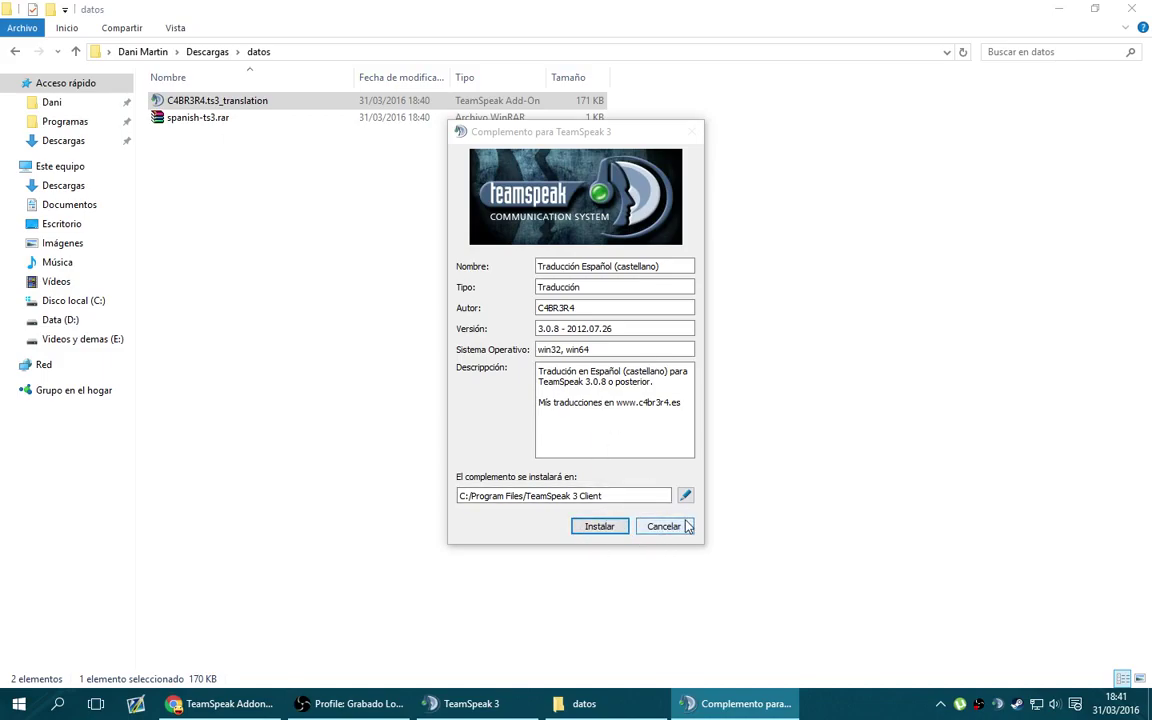
left_click(664, 526)
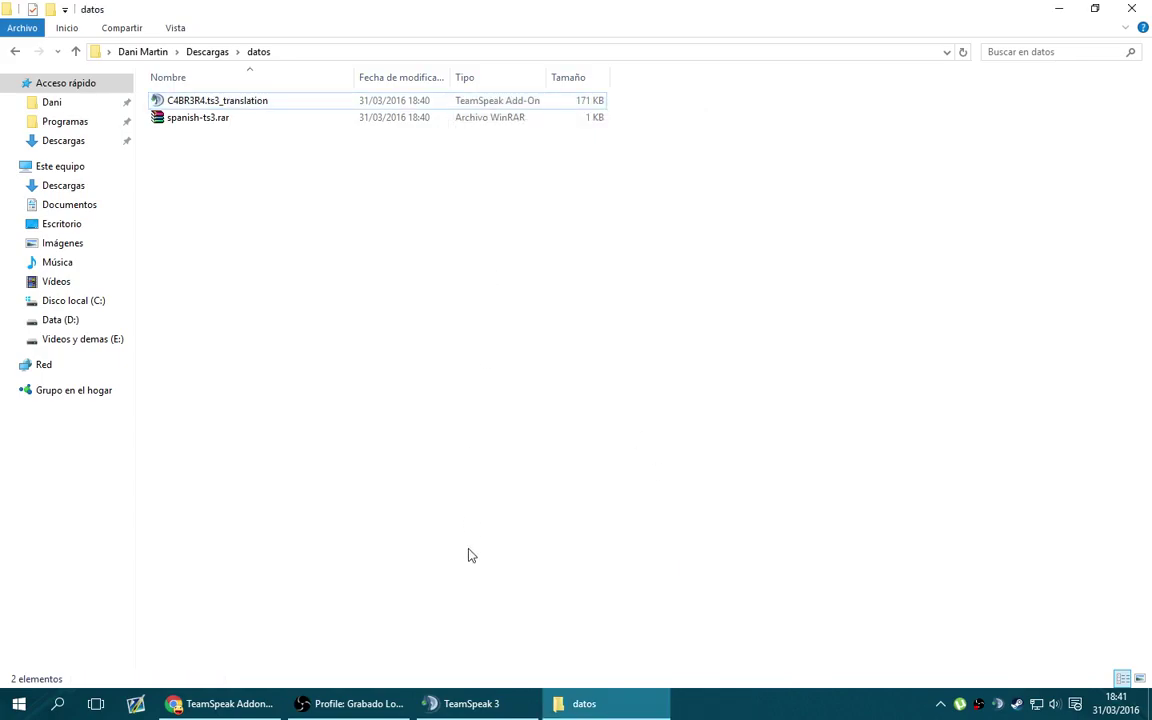
In TeamSpeak 3, set the application language to Spanish and restart the program to apply it
left_click(470, 703)
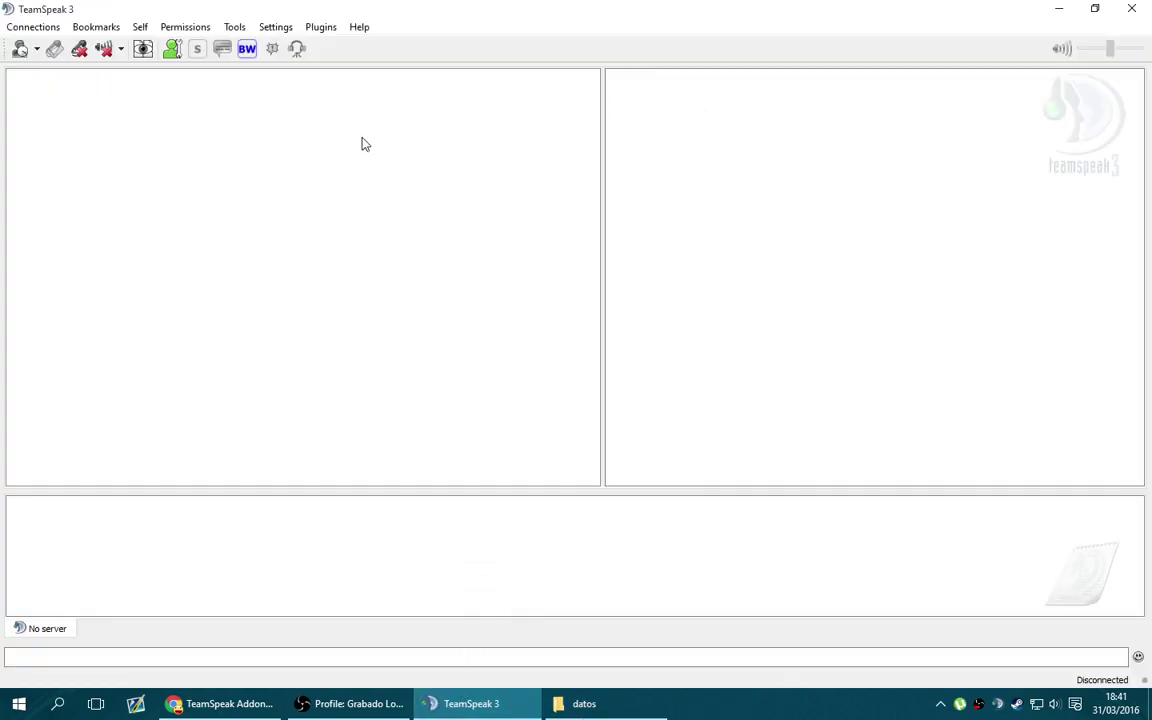
left_click(272, 28)
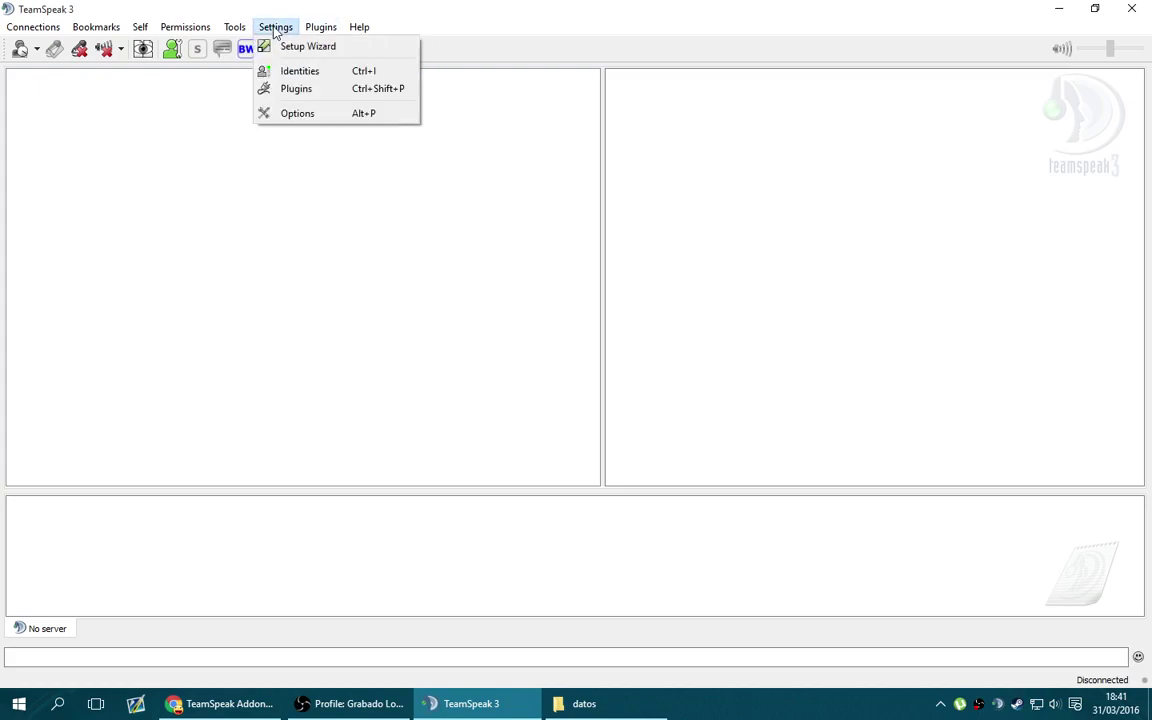
left_click(297, 113)
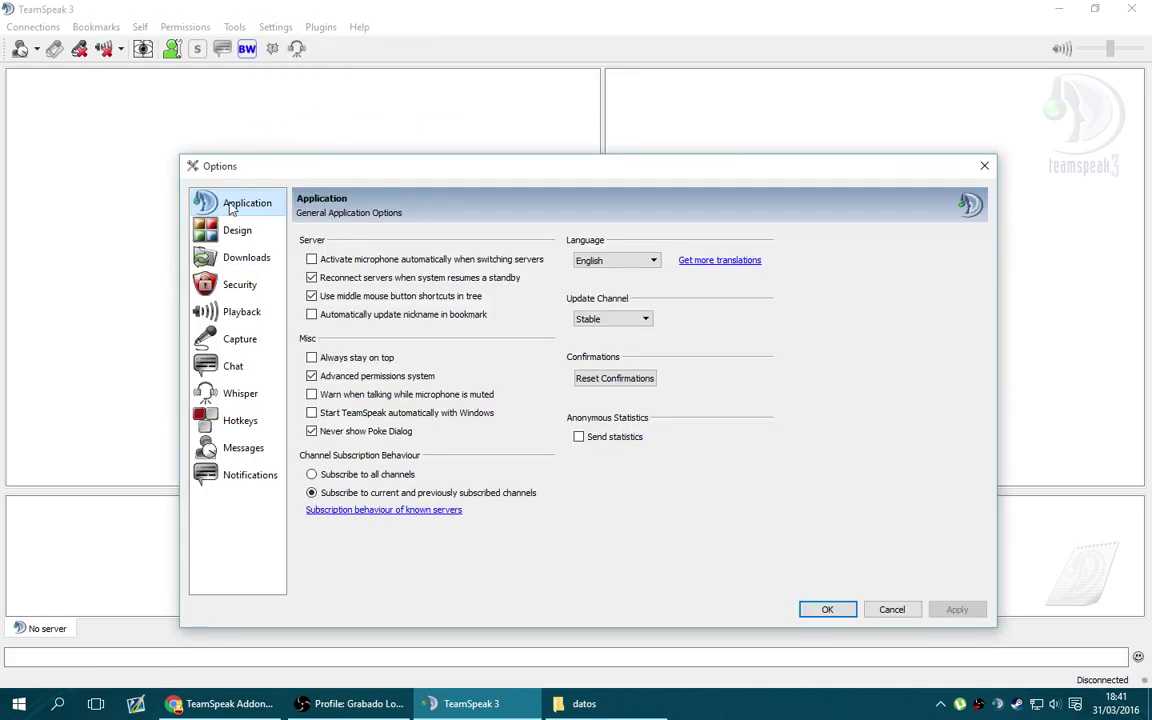
left_click(606, 260)
left_click(606, 304)
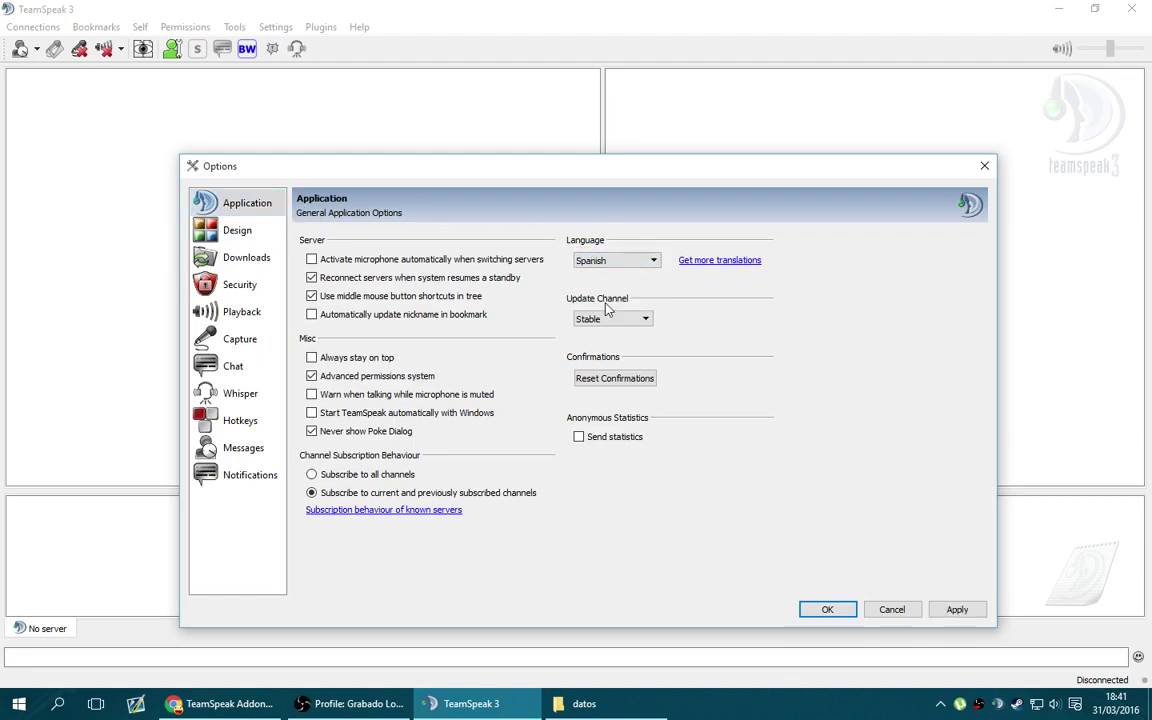
left_click(948, 611)
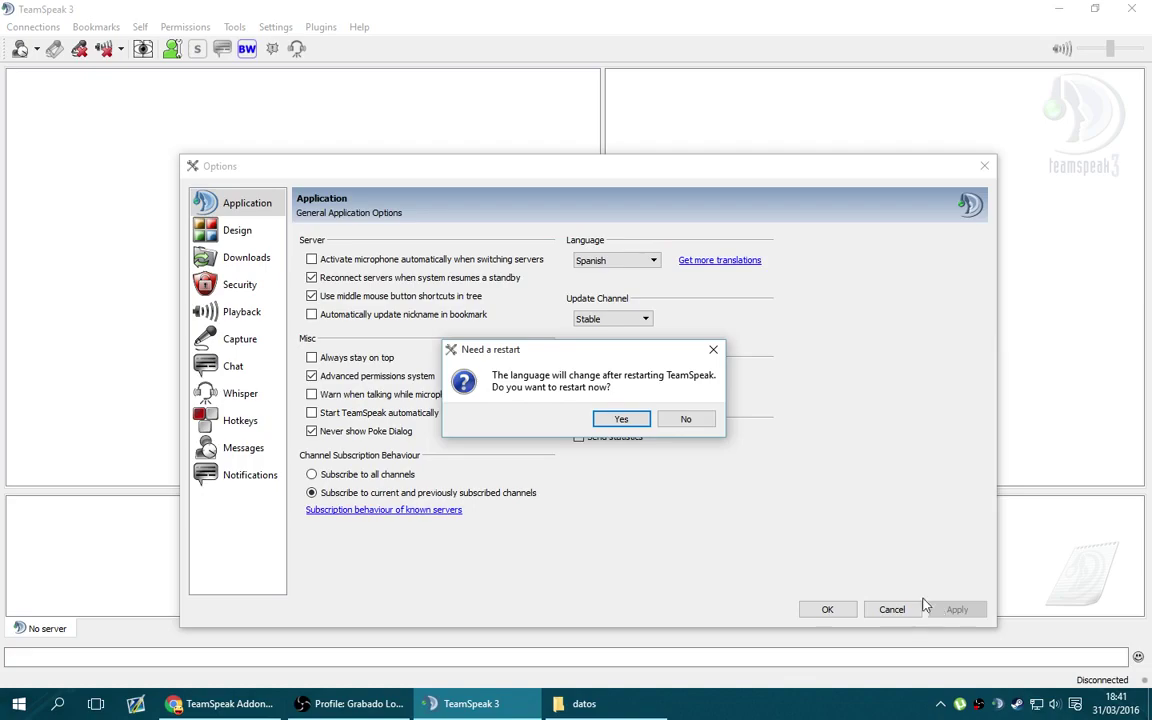
left_click(638, 424)
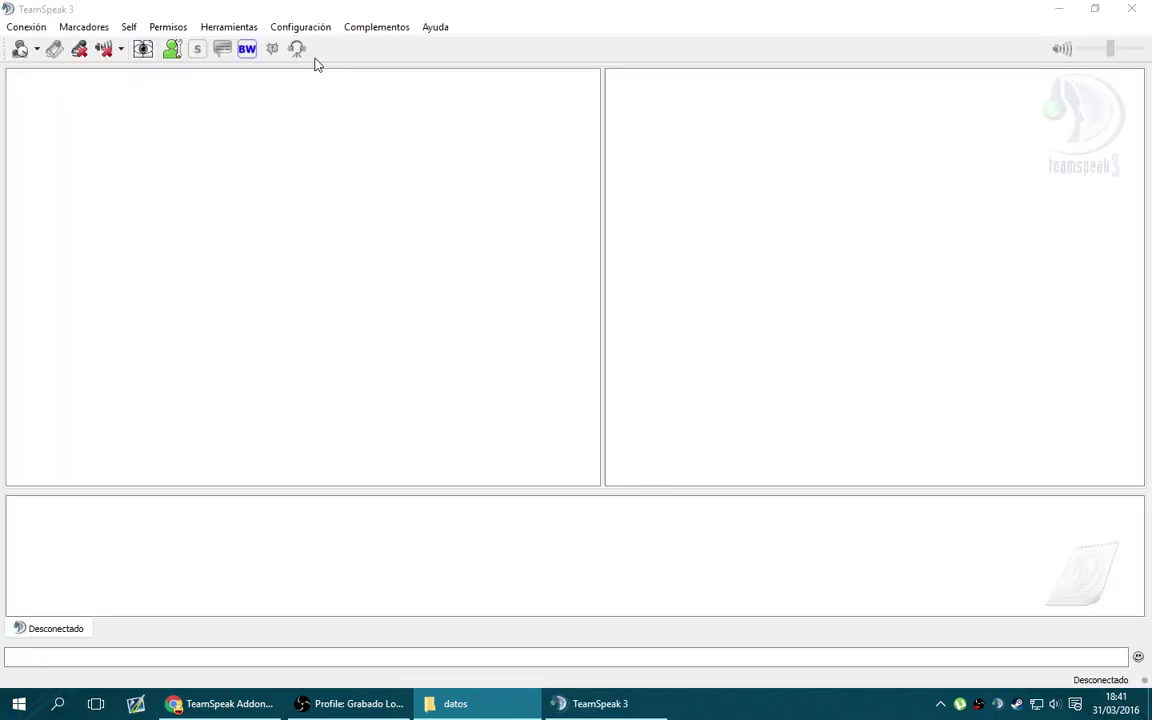
Check the Spanish translation across the main window's menus
left_click(90, 27)
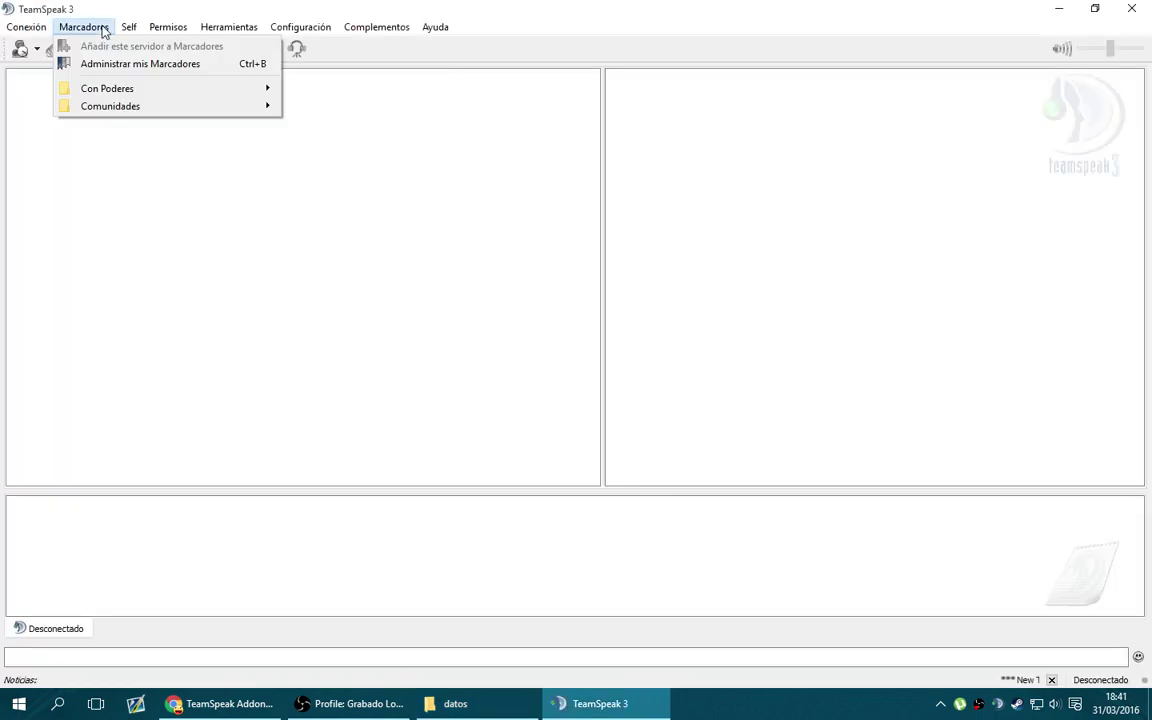
mouse_move(133, 29)
mouse_move(412, 32)
mouse_move(97, 31)
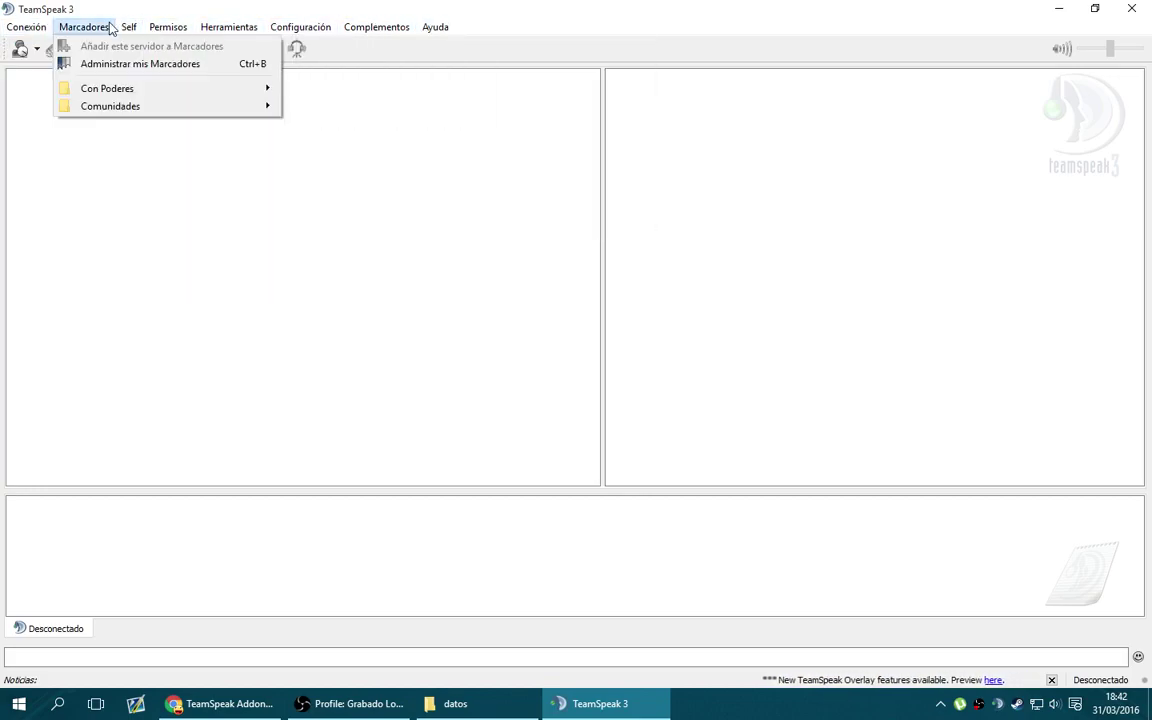
left_click(282, 8)
Switch to the datos folder in File Explorer and extract spanish-ts3.rar into its own spanish-ts3 folder
left_click(458, 703)
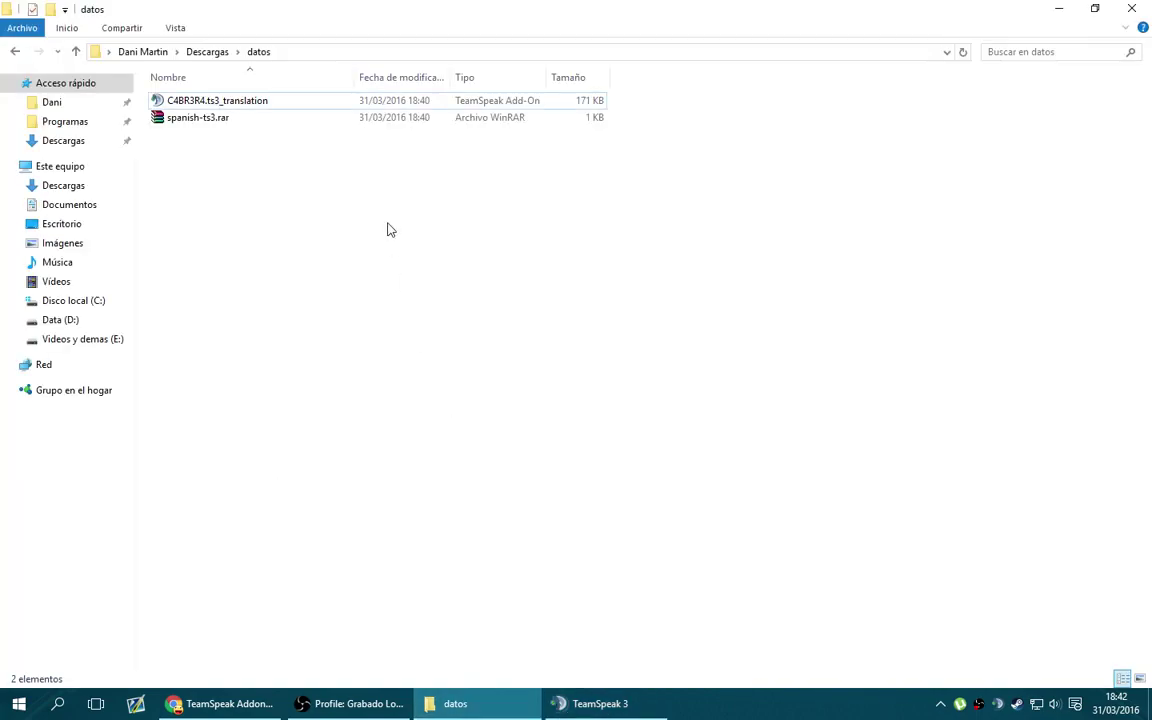
left_click(195, 117)
right_click(196, 117)
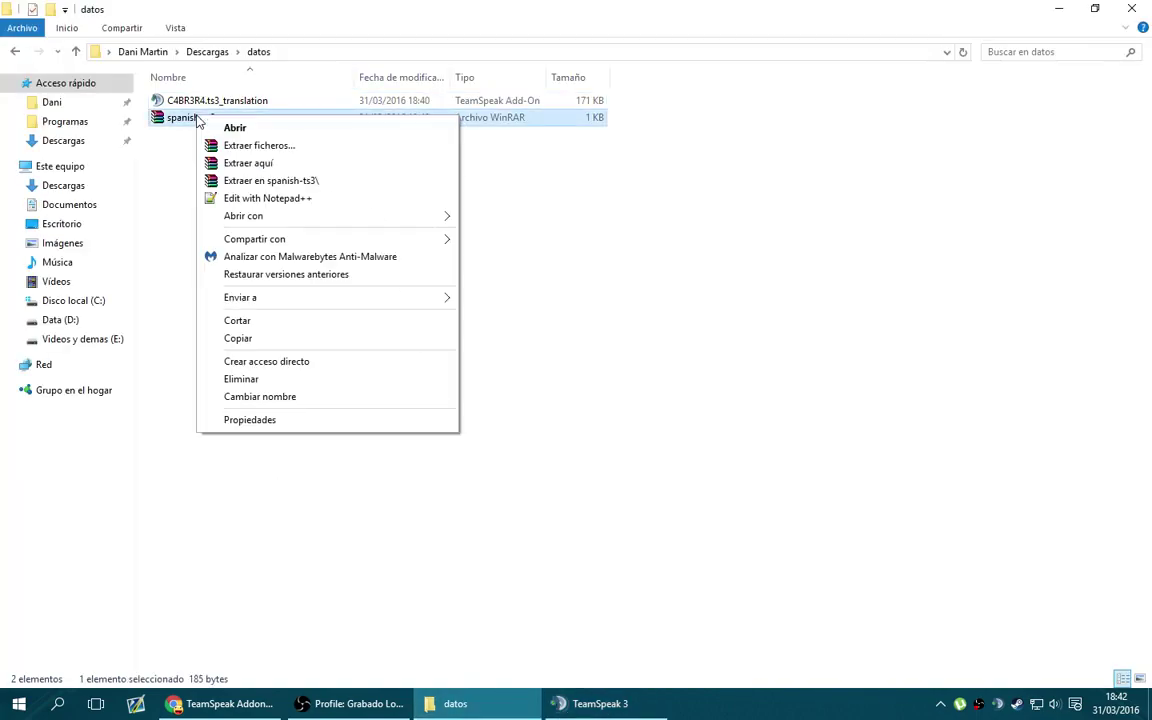
left_click(249, 182)
Open LINK DE DESCARGA.txt from the nested spanish-ts3 folder and copy the MediaFire link it contains
left_click(199, 104)
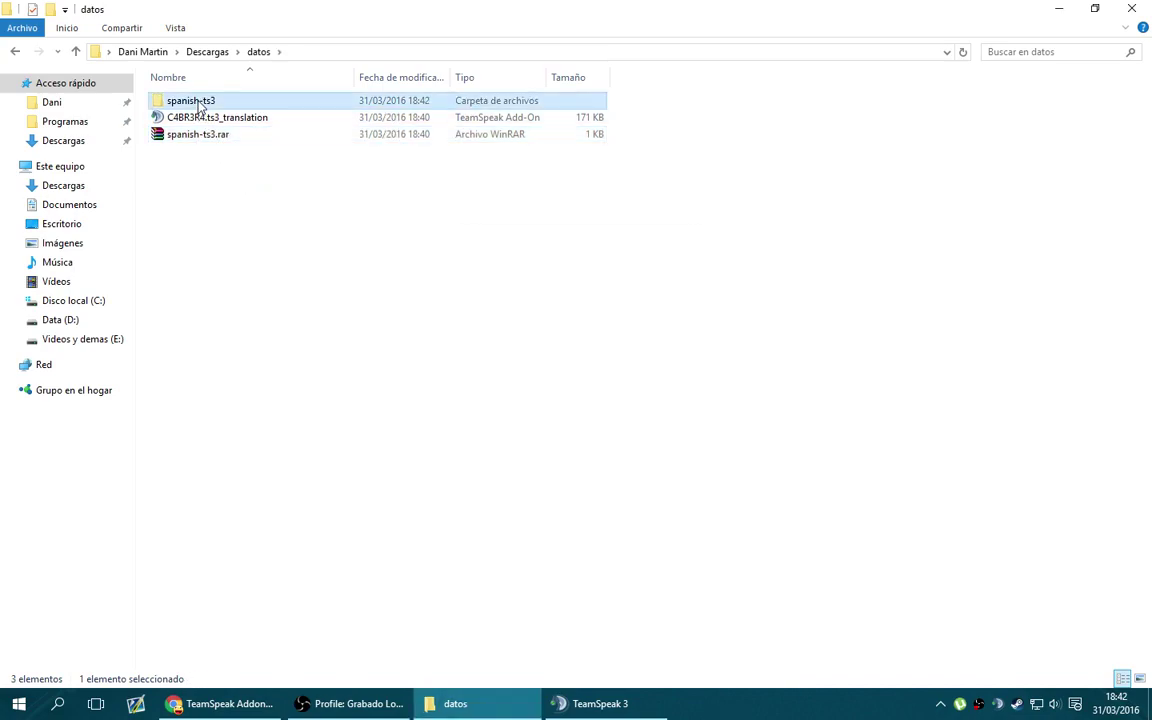
double_click(199, 104)
double_click(199, 104)
double_click(199, 104)
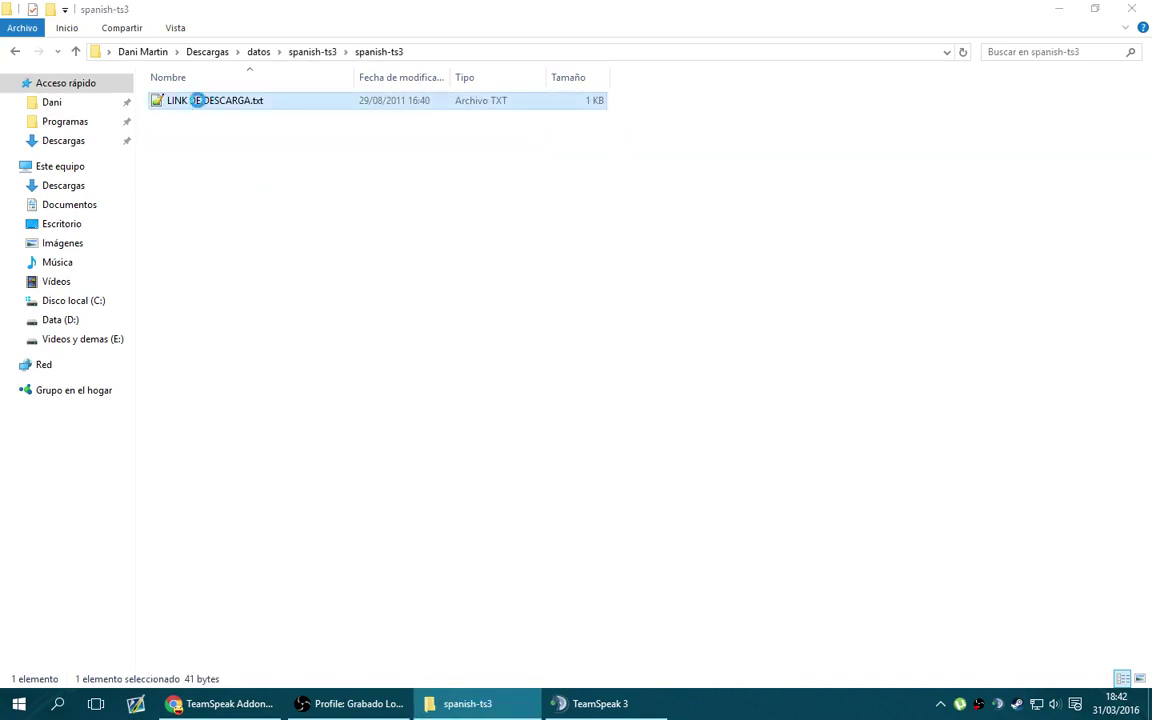
left_click_drag(270, 84, 38, 85)
right_click(141, 95)
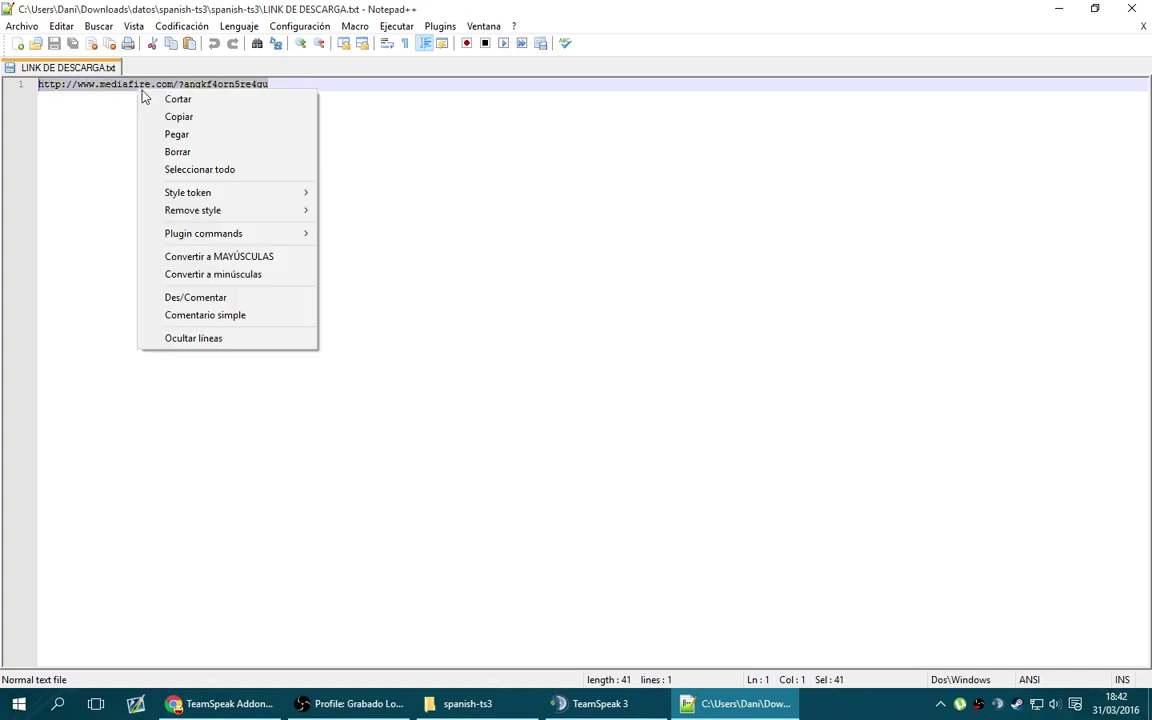
left_click(170, 116)
Switch to Chrome, load the copied MediaFire link and download TS3-spanish.rar
left_click(222, 703)
left_click(518, 34)
key("ctrl+v")
key("Return")
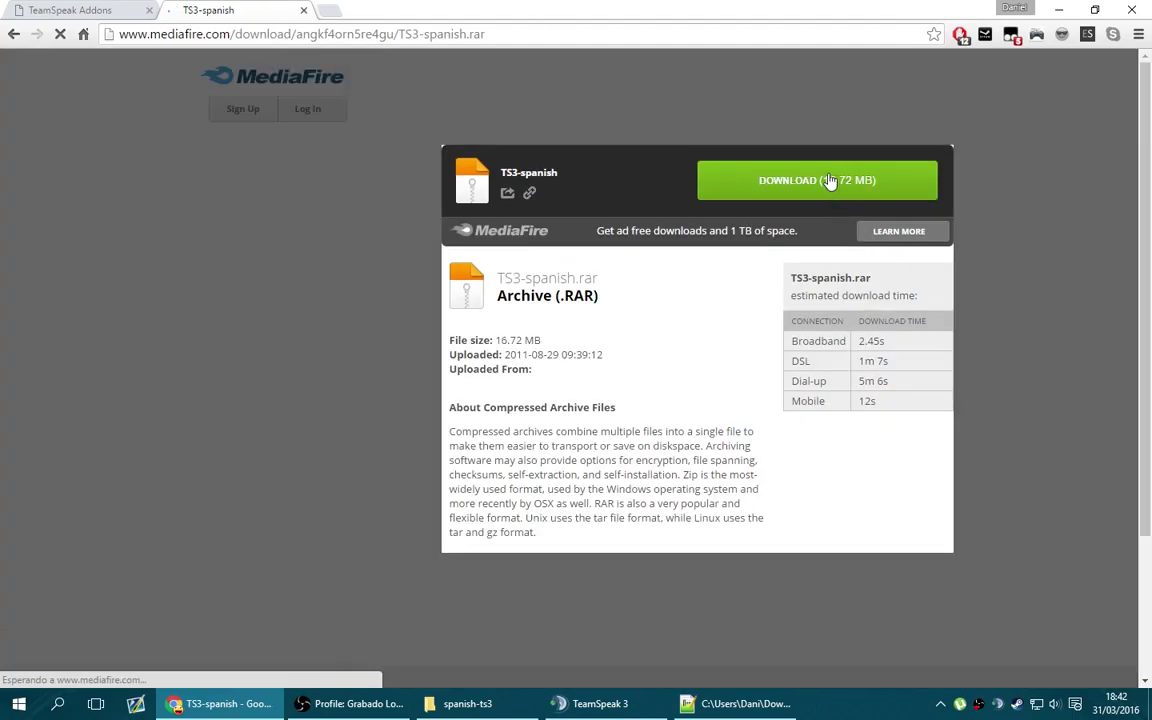
left_click(826, 179)
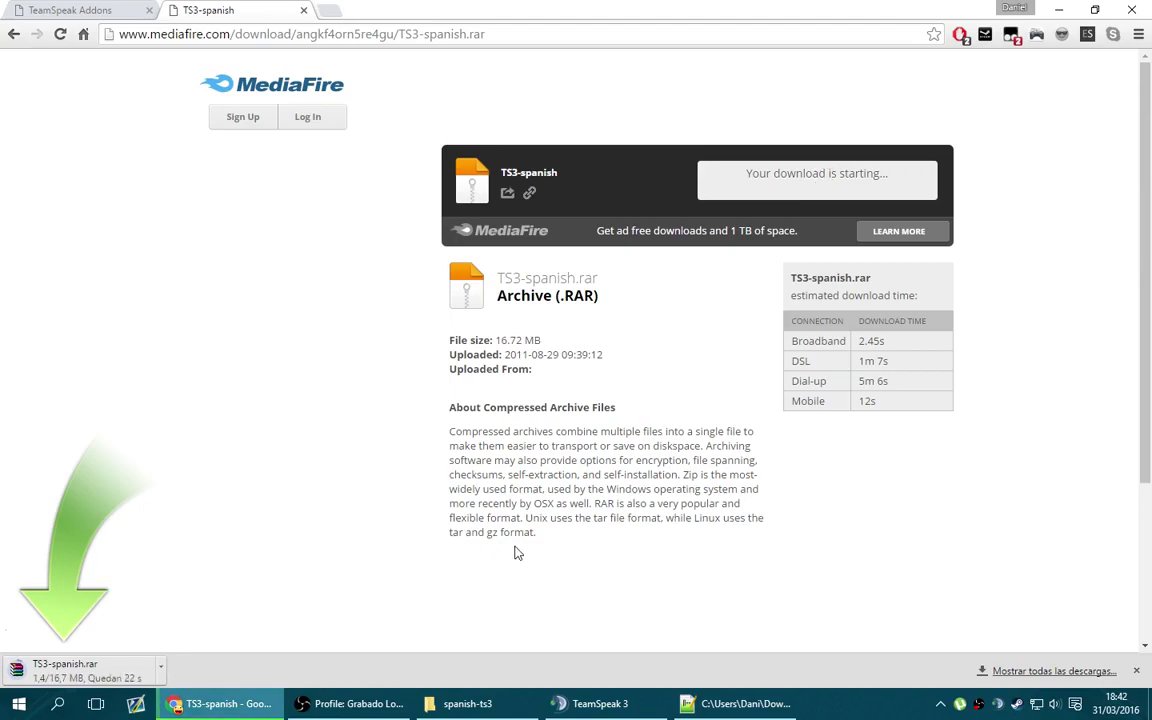
Return File Explorer to the datos folder and check the progress of the TS3-spanish.rar download in the browser
left_click(467, 703)
left_click(298, 51)
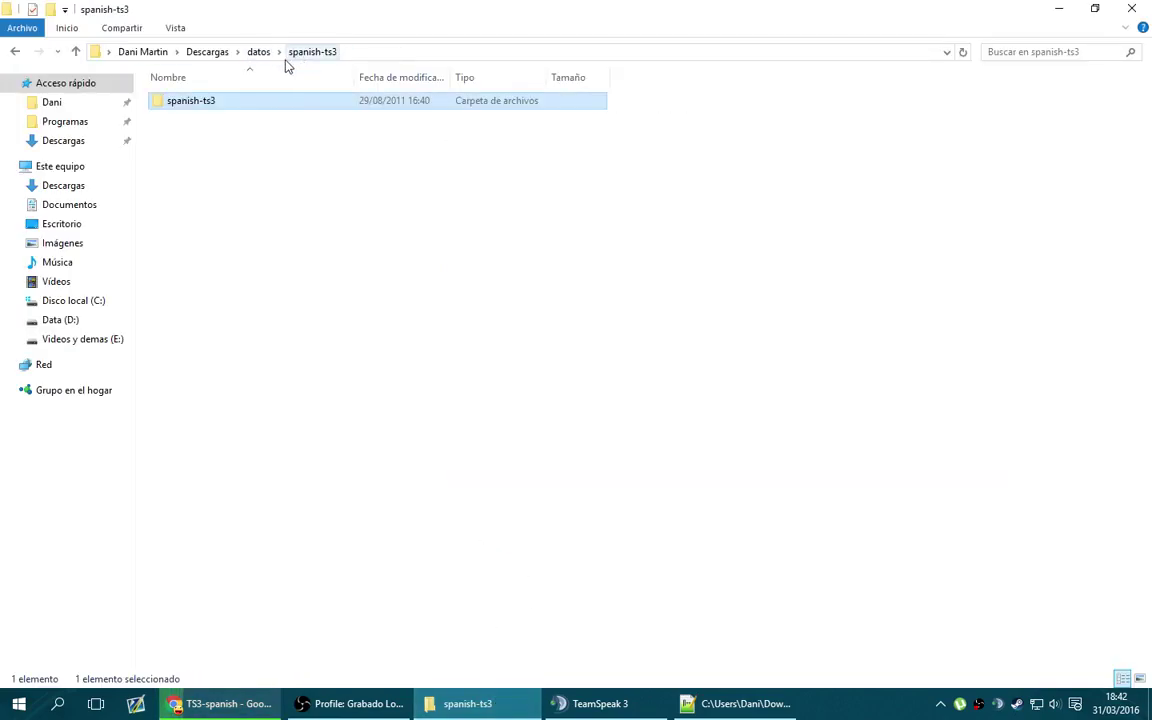
left_click(258, 51)
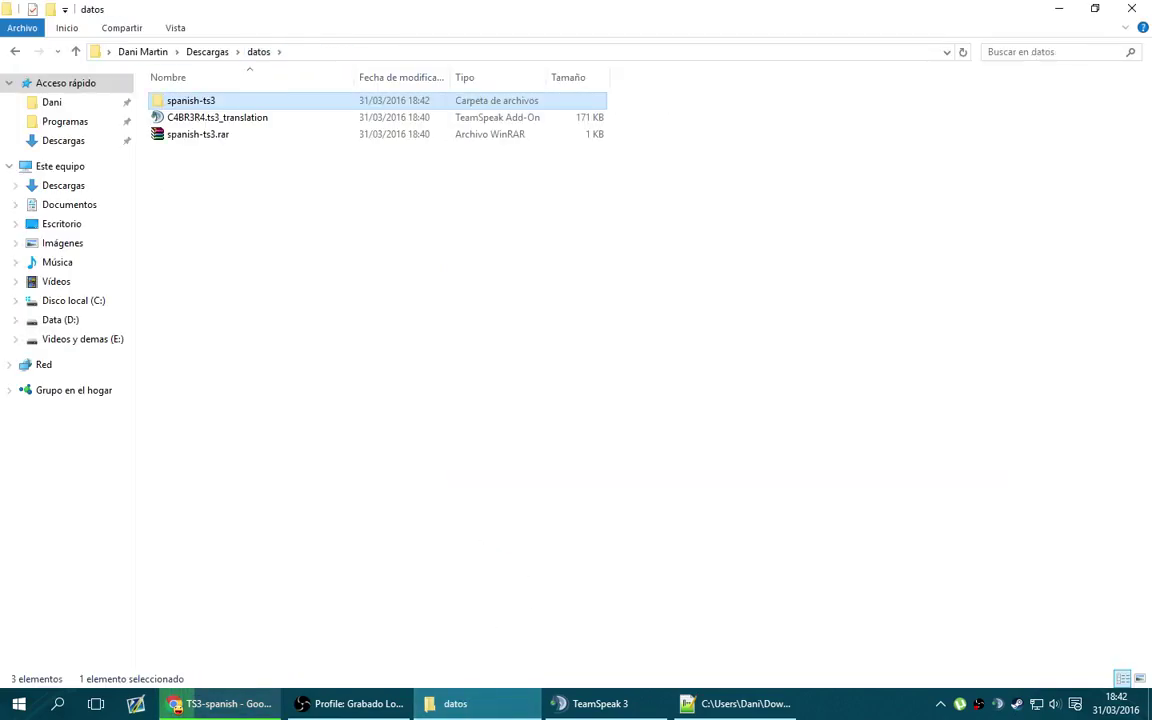
right_click(18, 703)
left_click(247, 207)
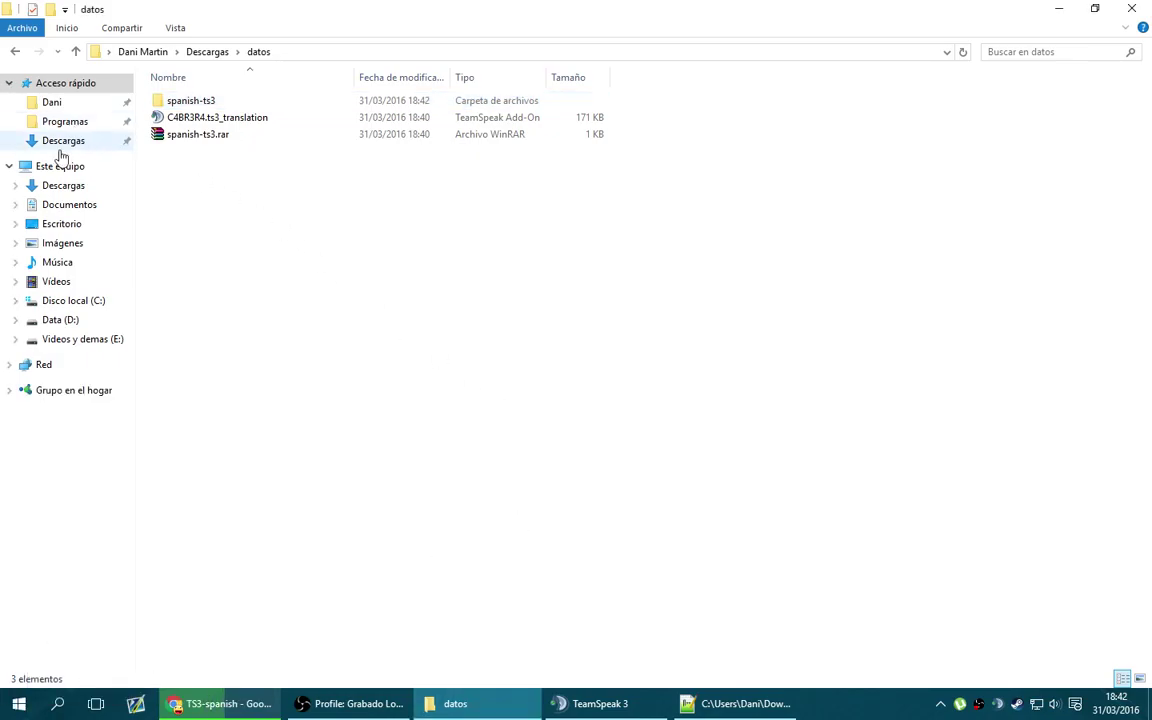
left_click(243, 700)
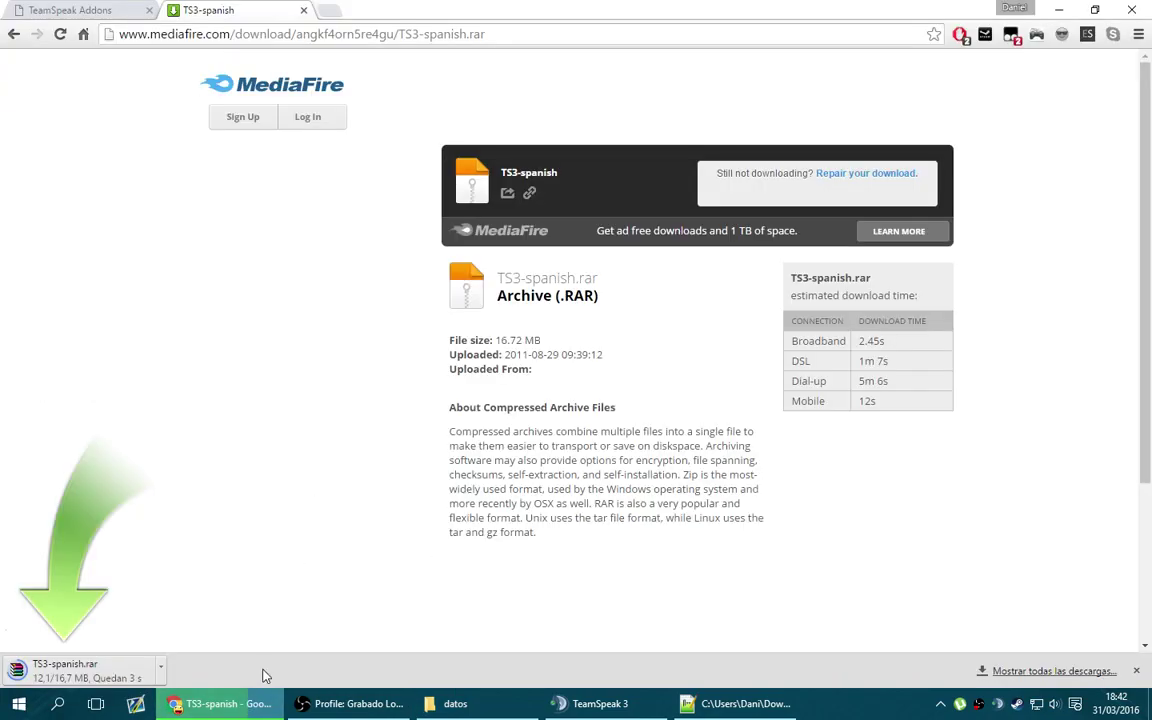
left_click(510, 705)
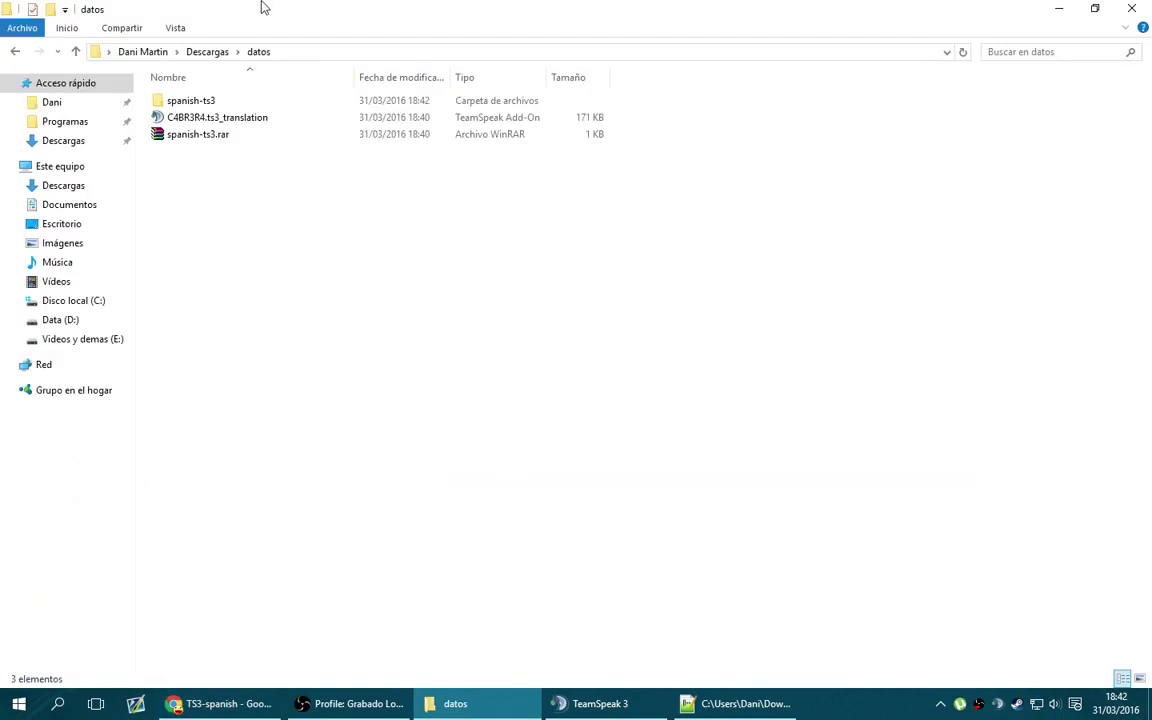
Move TS3-spanish.rar from Descargas into the datos folder and extract it there into a TS3-spanish folder
left_click(207, 52)
left_click_drag(662, 280, 463, 125)
double_click(463, 120)
left_click(197, 152)
right_click(197, 152)
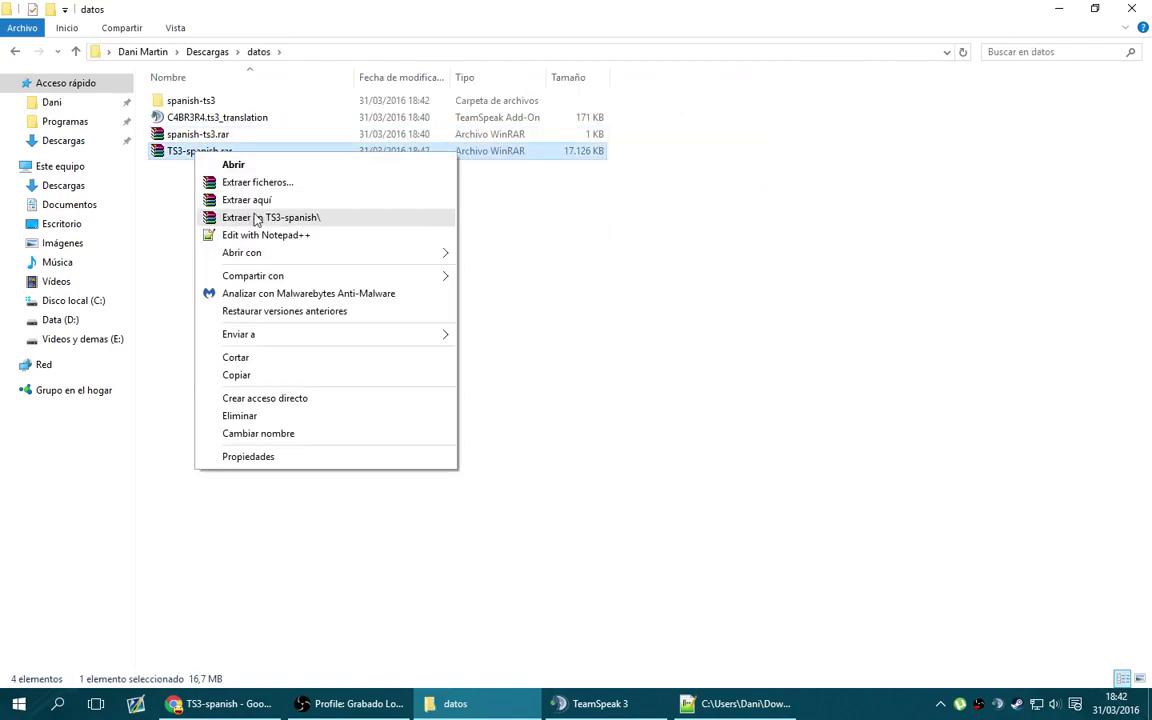
left_click(288, 218)
Browse the extracted TS3-spanish folder to TeamSpeak 3 Client and copy its sound folder
double_click(193, 117)
left_click(199, 106)
double_click(200, 104)
double_click(200, 104)
left_click(377, 54)
left_click(321, 51)
double_click(232, 104)
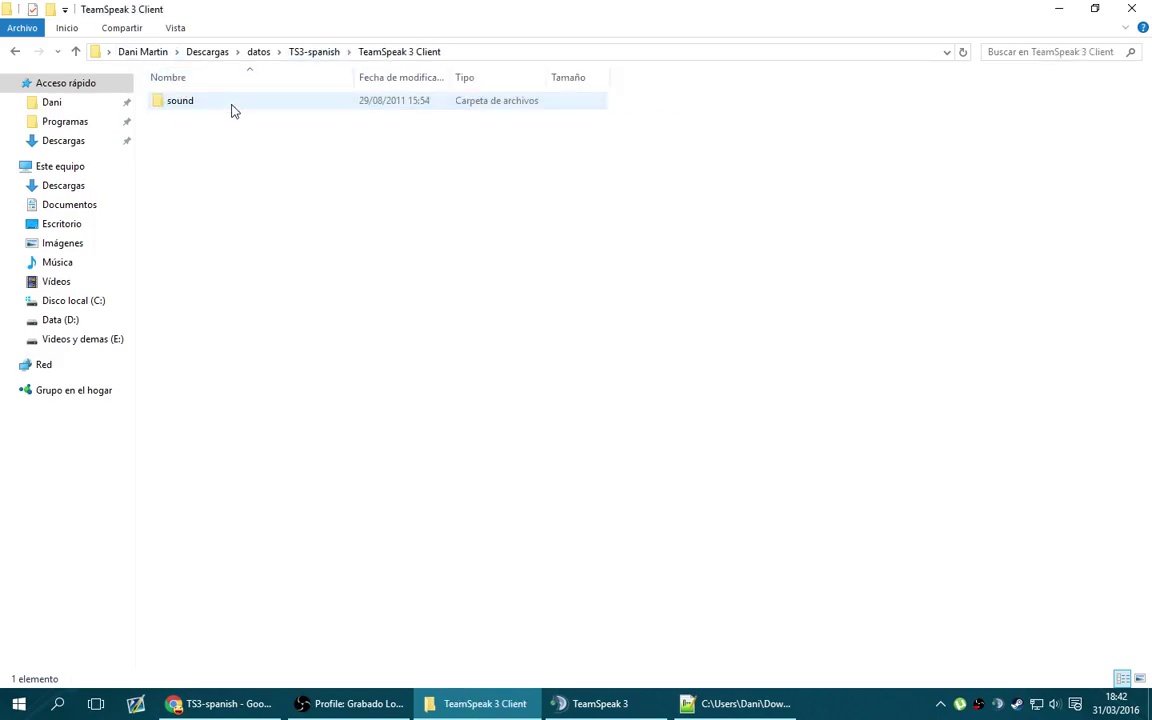
right_click(176, 107)
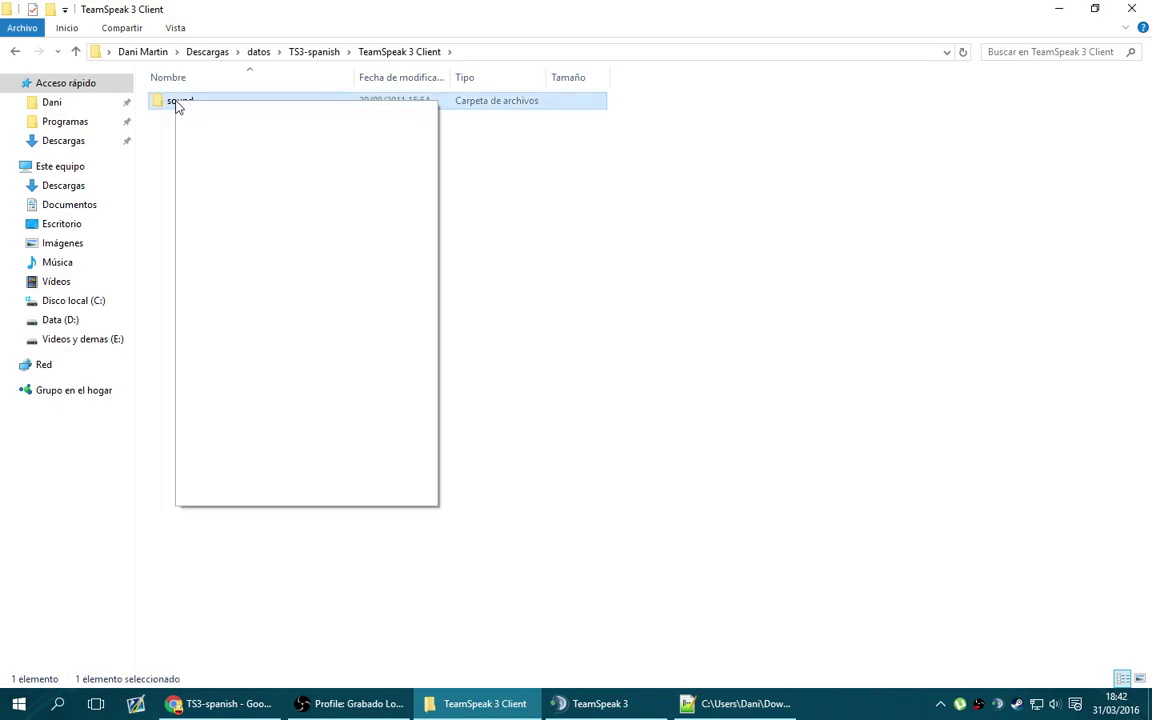
left_click(218, 417)
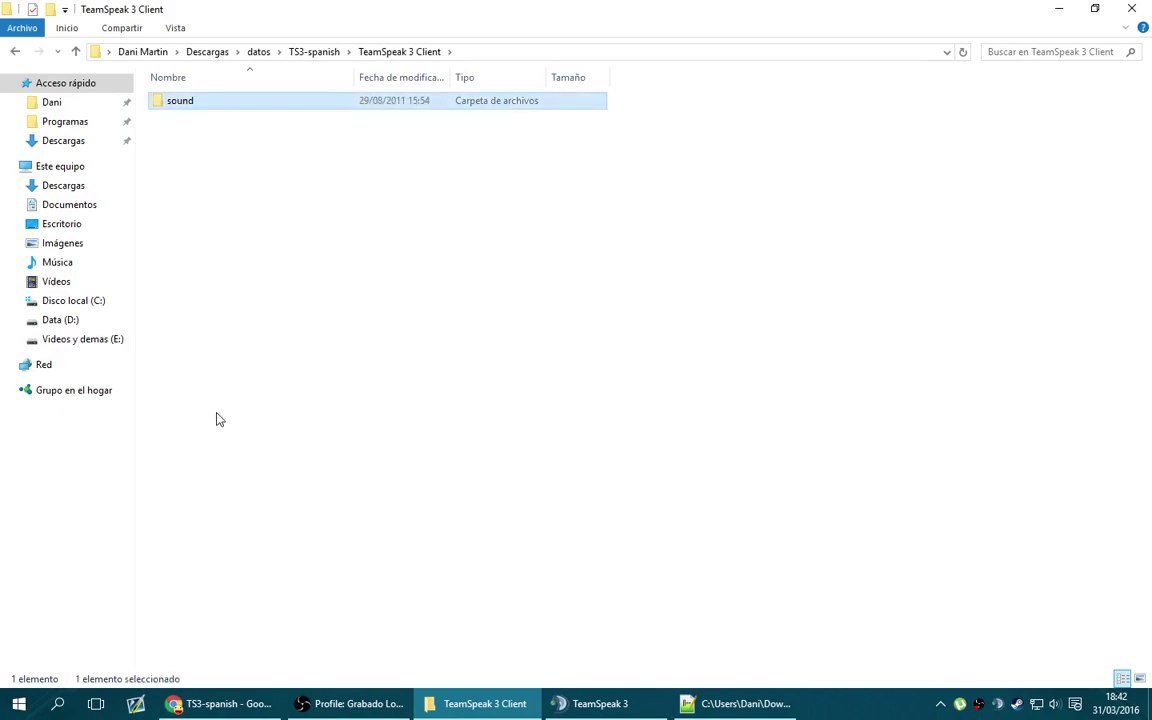
Switch to the TeamSpeak 3 window and close the program
left_click(600, 703)
left_click(1134, 8)
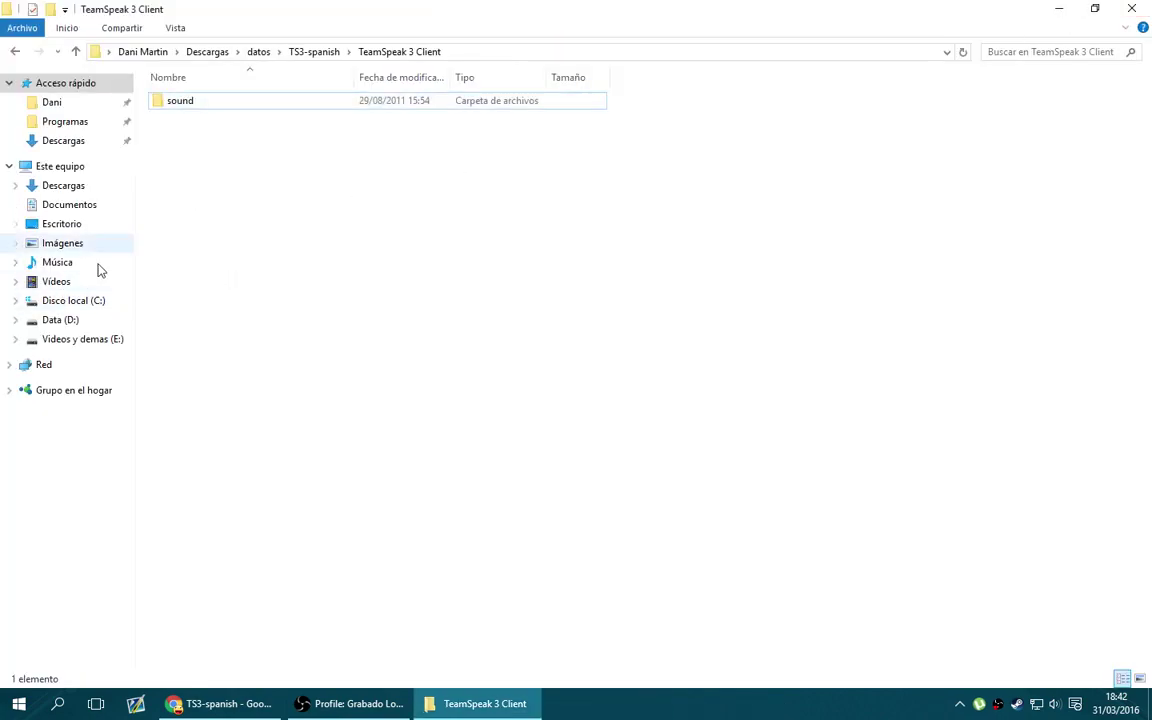
Look for the TeamSpeak installation folder in Archivos de programa (x86) on Disco local (C:)
left_click(80, 302)
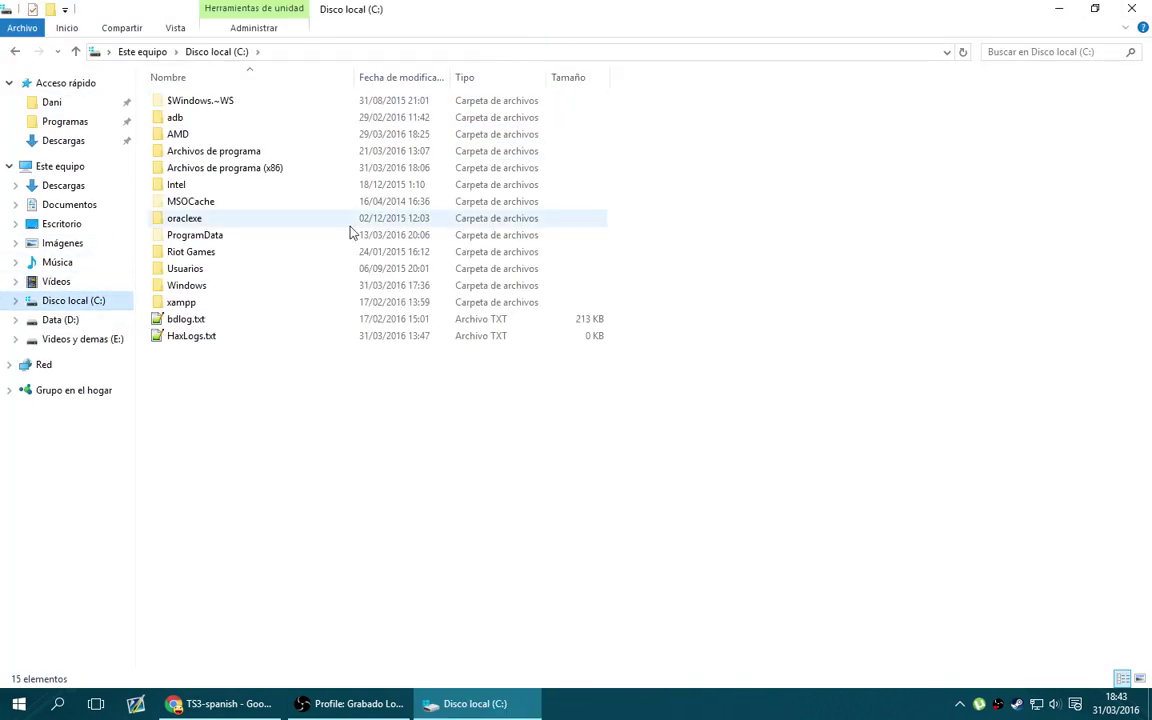
double_click(250, 168)
scroll(266, 276, "down", 6)
scroll(270, 276, "down", 4)
scroll(270, 276, "down", 3)
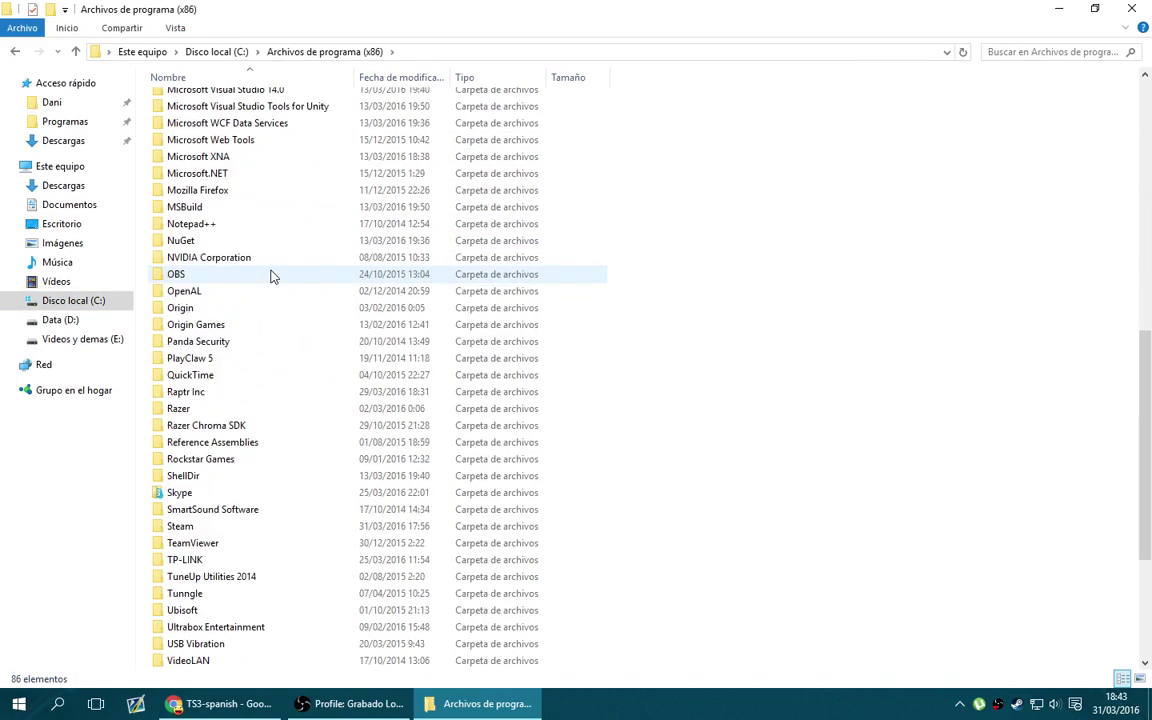
scroll(257, 520, "down", 2)
scroll(257, 512, "down", 3)
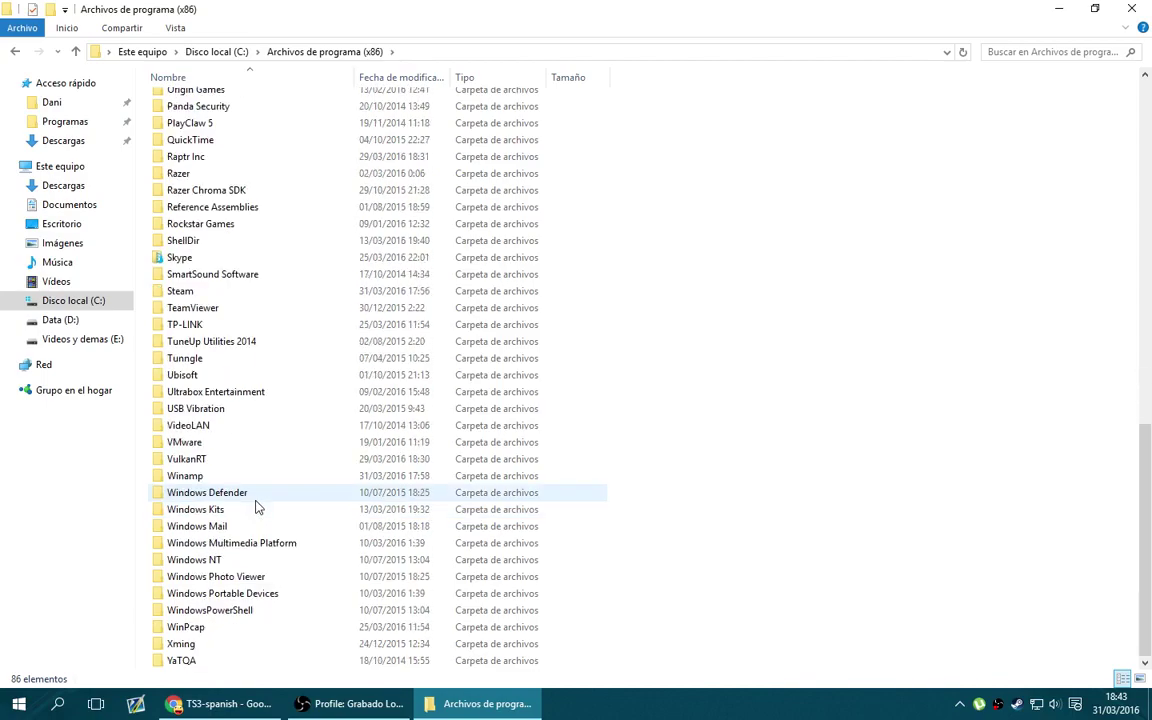
Open the TeamSpeak 3 Client folder inside Archivos de programa on Disco local (C:)
left_click(88, 302)
left_click(198, 155)
double_click(198, 155)
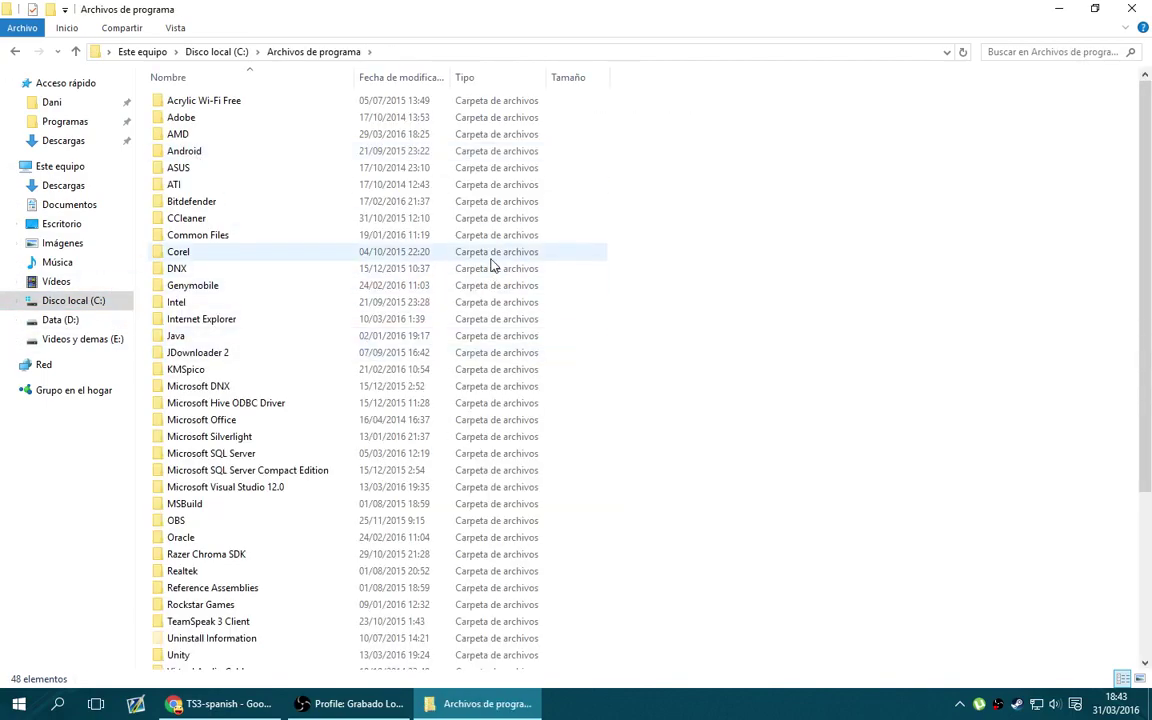
scroll(483, 238, "down", 5)
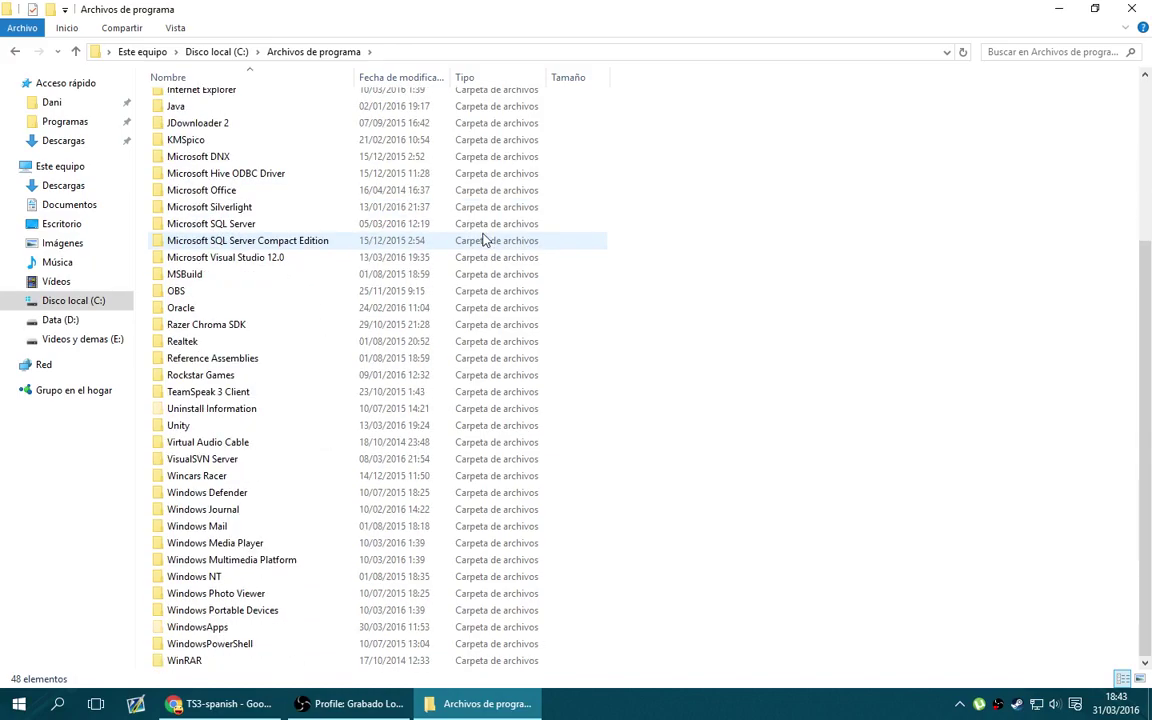
double_click(232, 396)
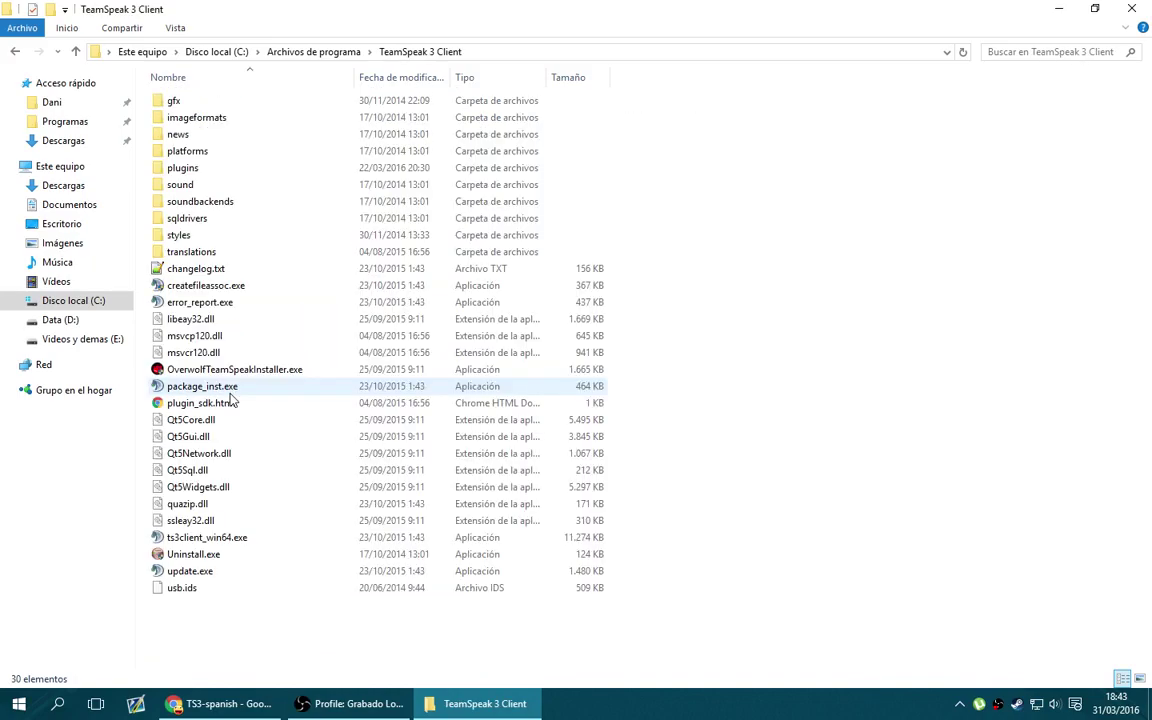
Paste the copied sound folder into TeamSpeak 3 Client with administrator permission, and open the sound folder there
right_click(800, 216)
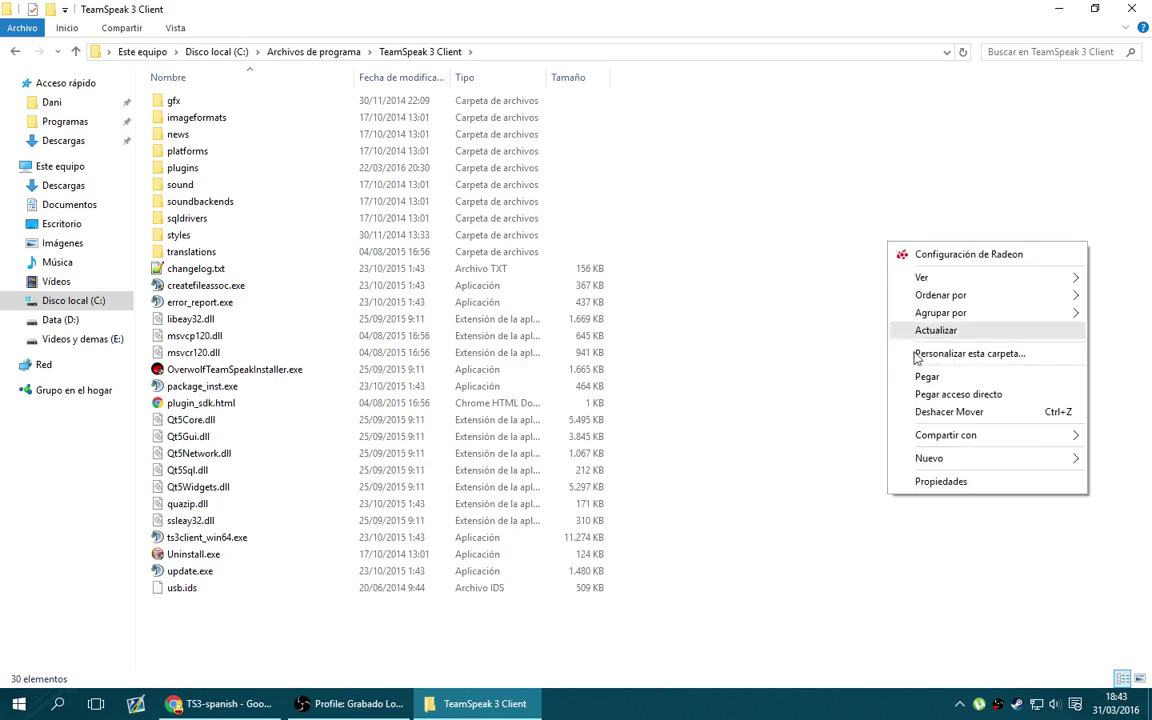
left_click(818, 343)
left_click(530, 286)
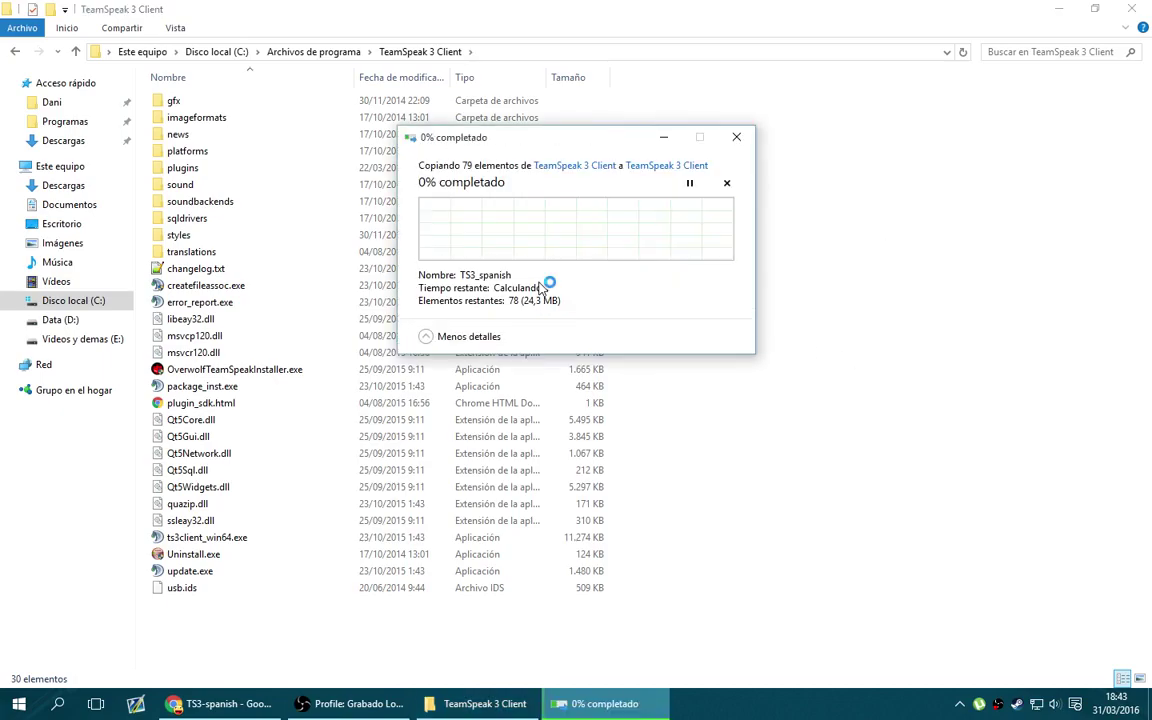
double_click(205, 184)
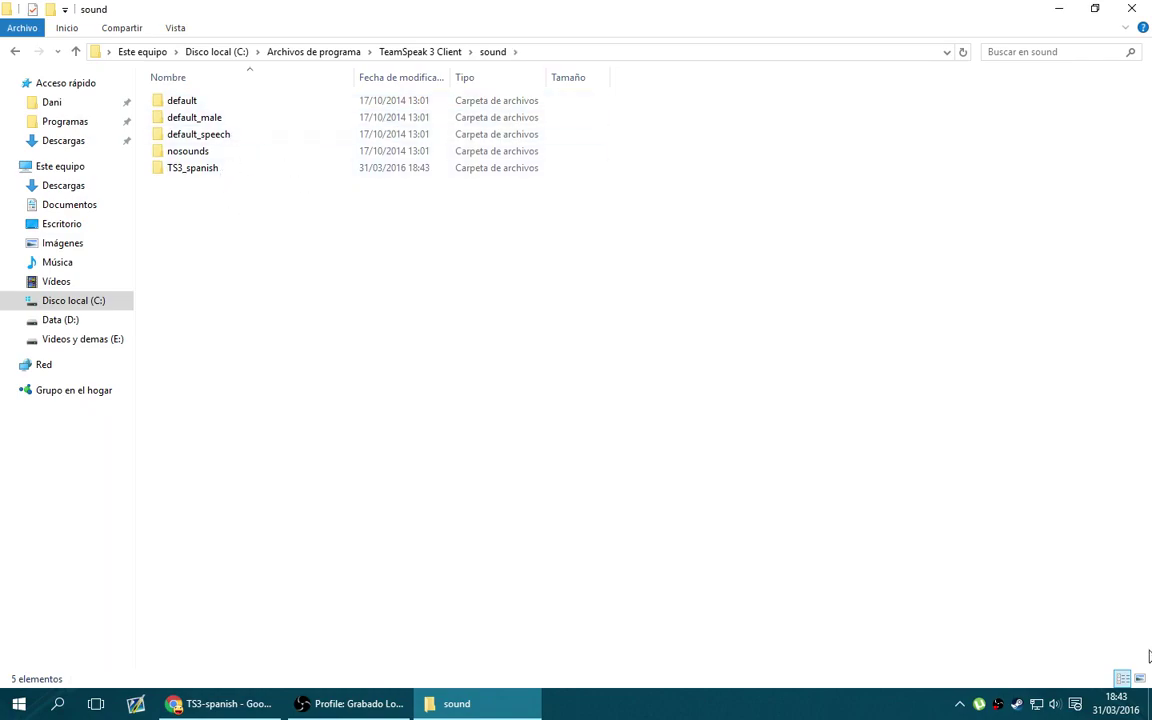
Start TeamSpeak 3 again and bring up the Avisos Acústicos settings in its options
left_click(18, 704)
left_click(270, 452)
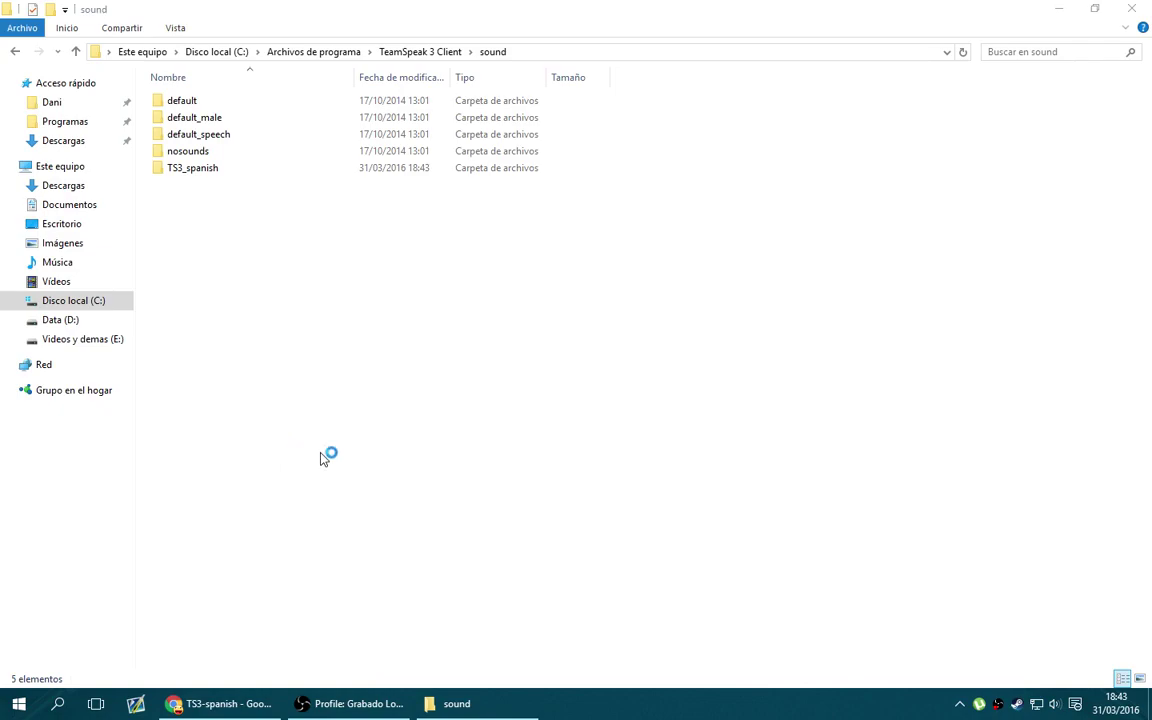
left_click(354, 27)
left_click(337, 113)
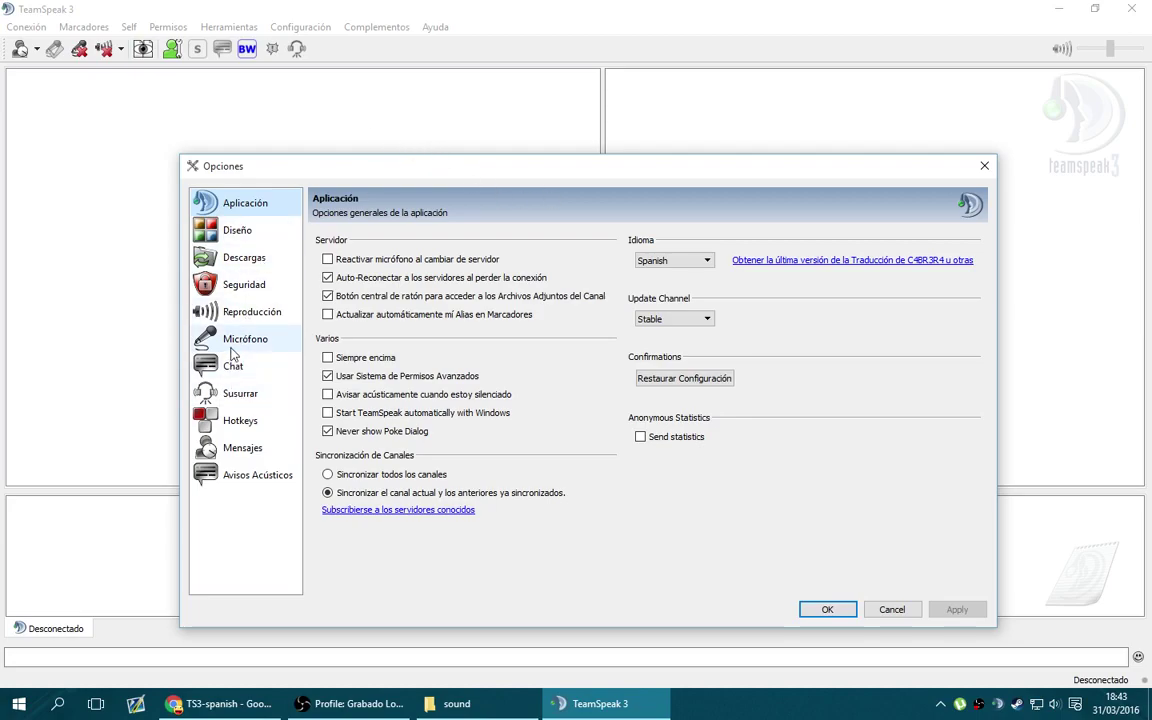
left_click(238, 314)
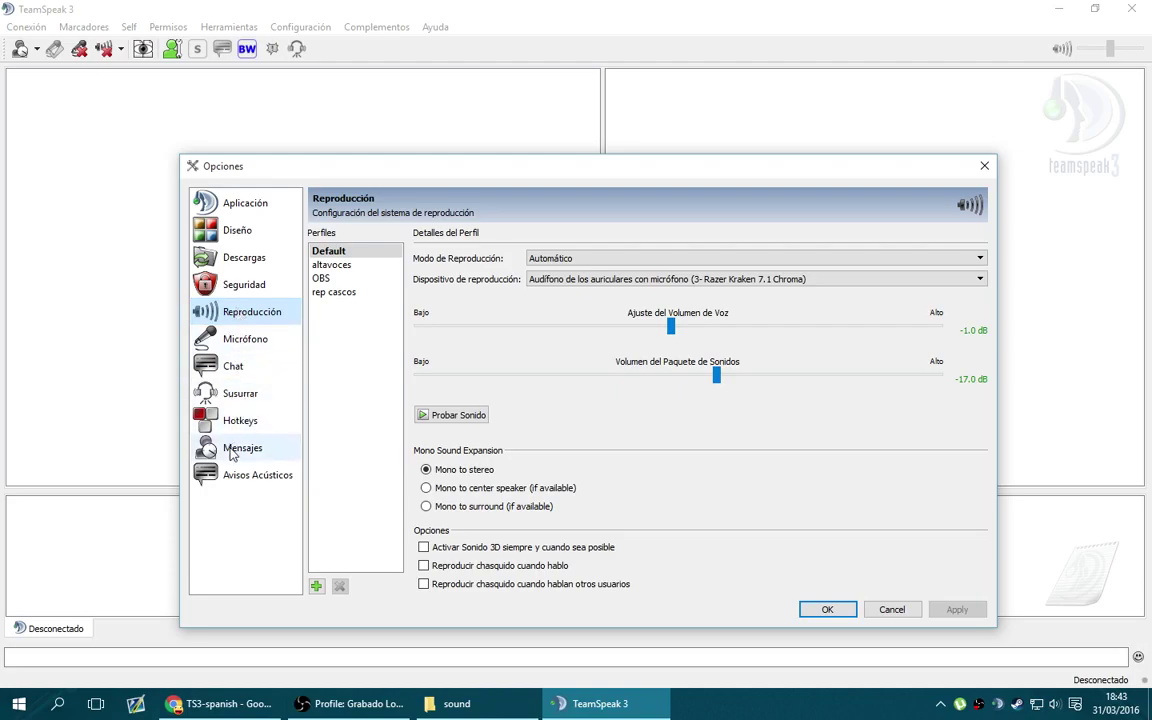
left_click(239, 478)
Use Default Sound Pack (Female) as the default for all bookmarks, leaving the muted-output setting at Nada
left_click(378, 253)
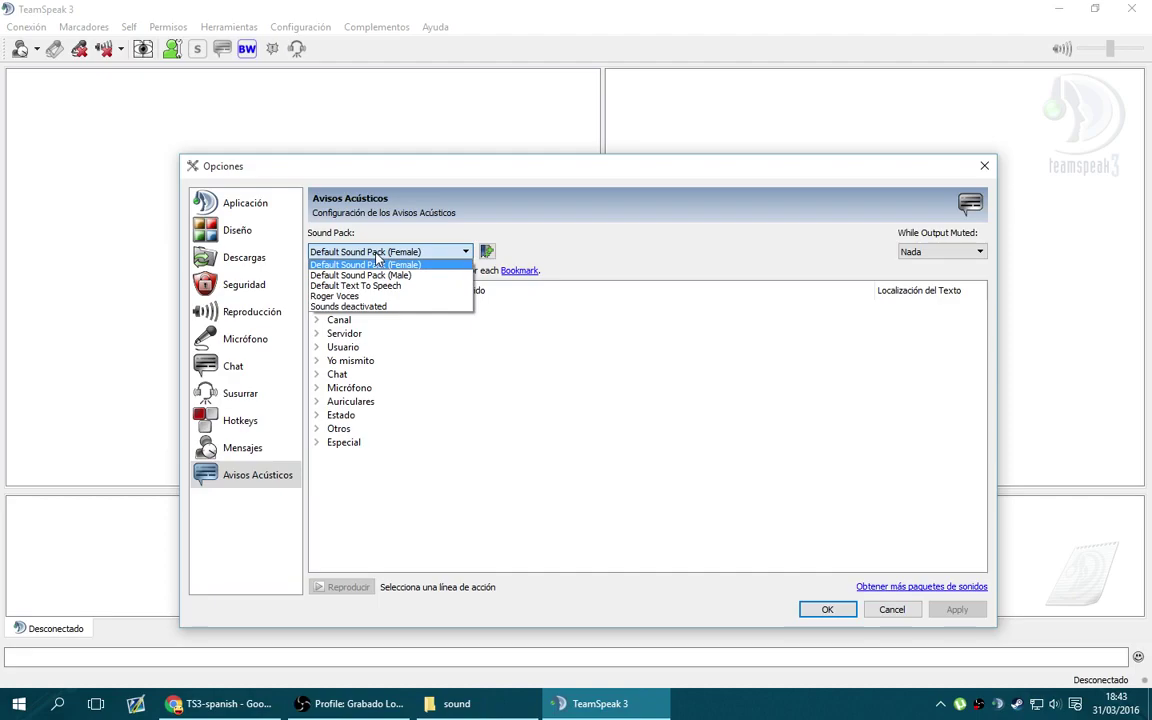
left_click(378, 257)
left_click(487, 251)
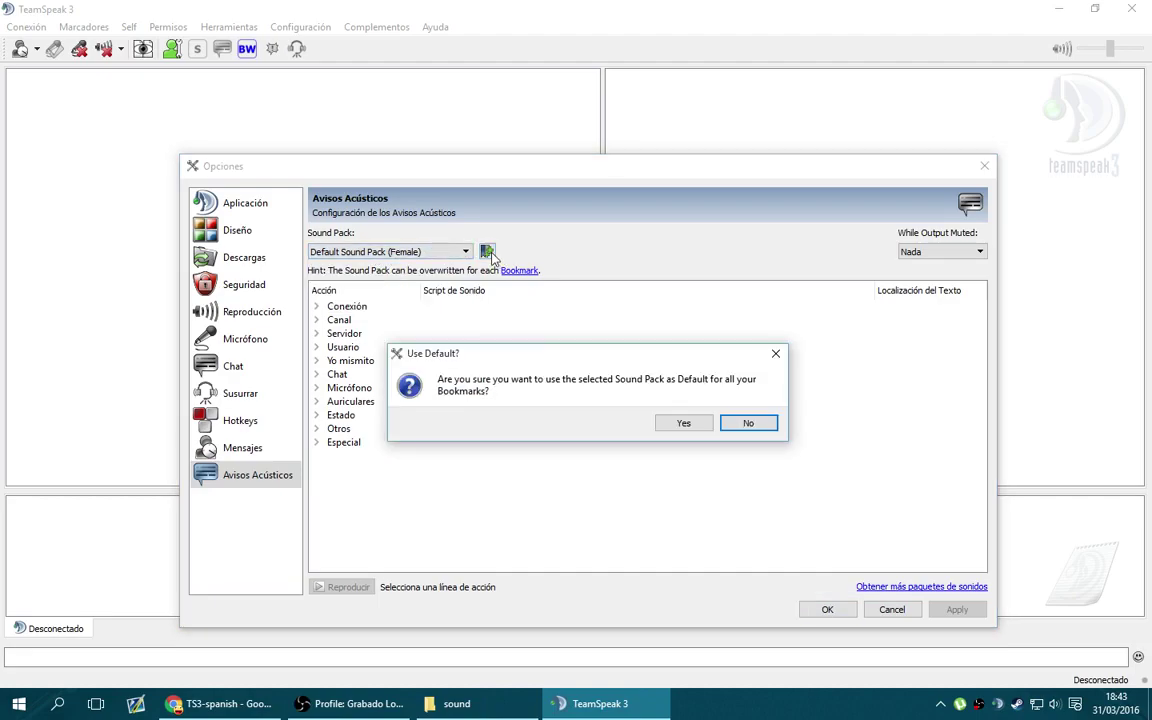
left_click(683, 423)
left_click(920, 252)
left_click(915, 253)
Select Default Sound Pack (Male) and apply it as the default for all bookmarks
left_click(340, 253)
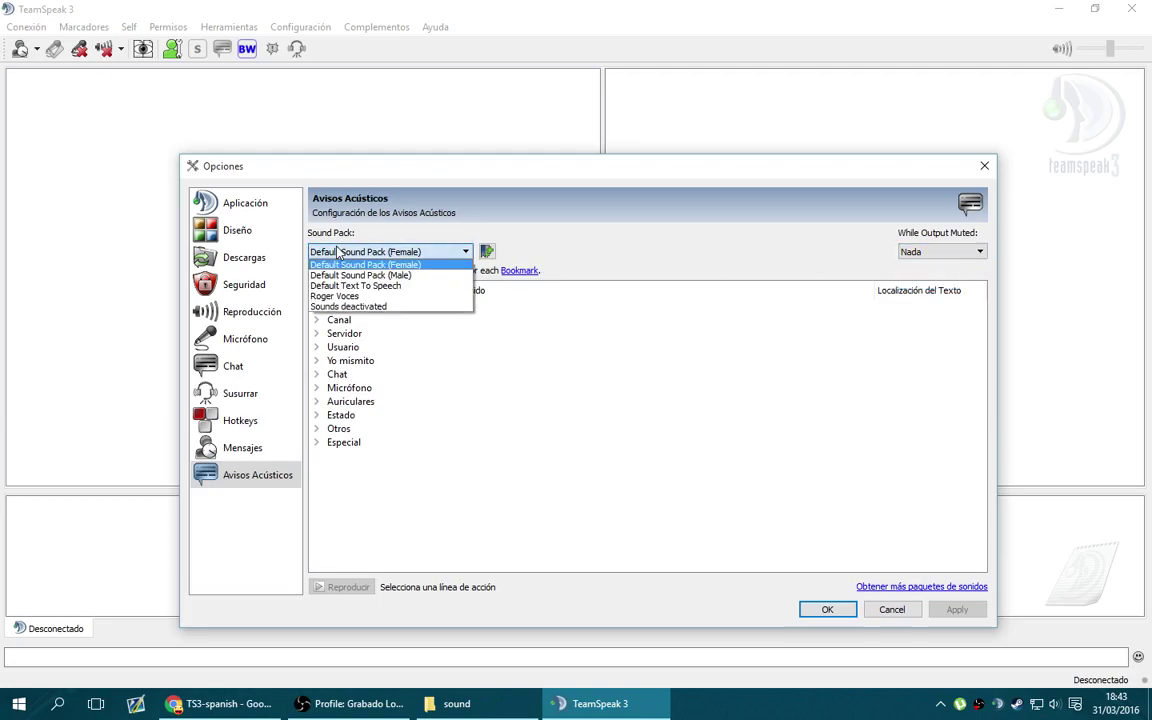
left_click(397, 275)
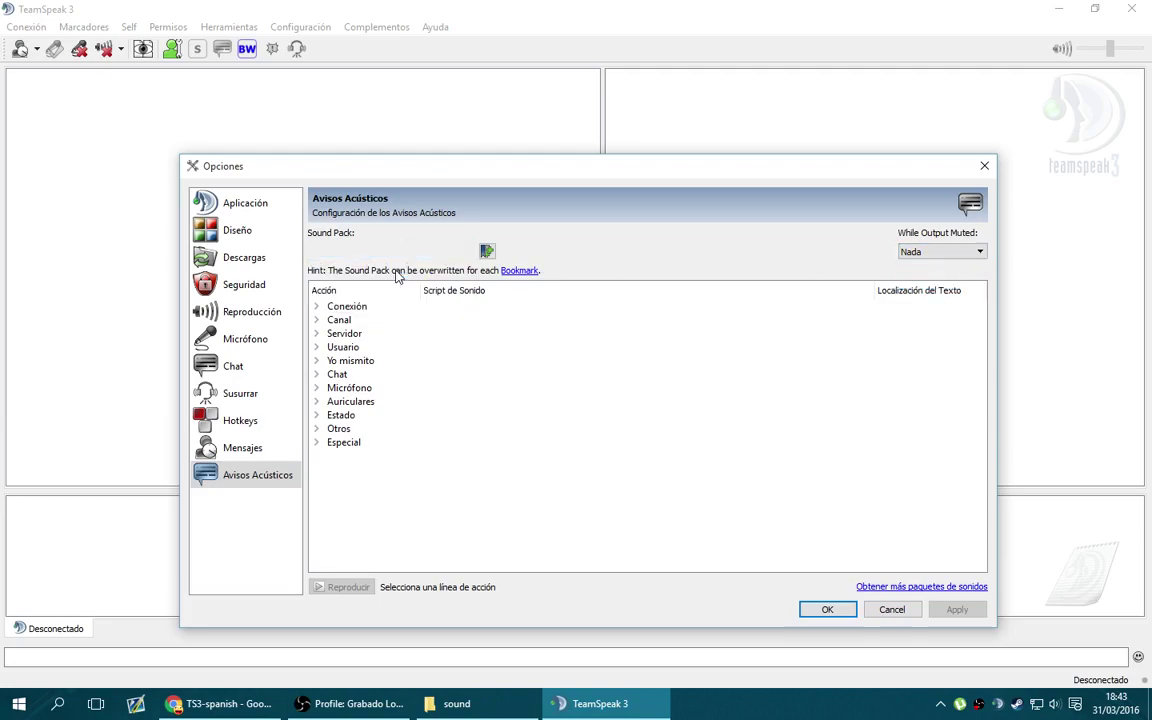
left_click(487, 251)
left_click(678, 423)
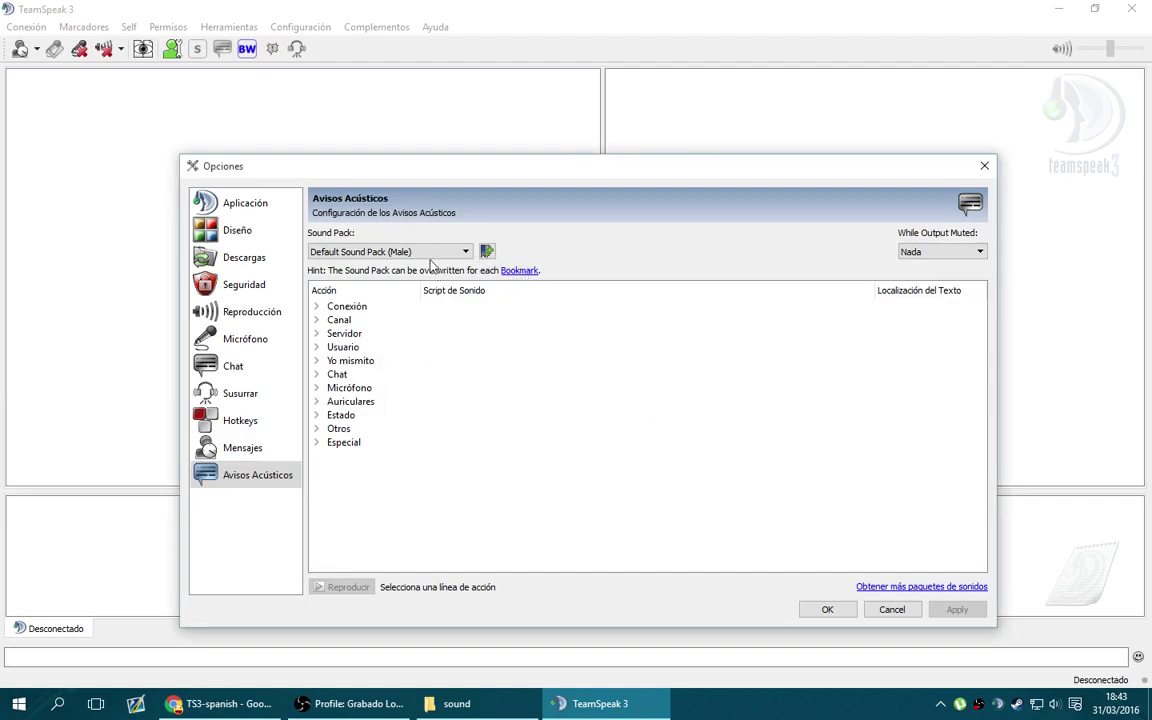
Leave the options to view the bookmark manager, close it and return to the sound pack settings
key("Escape")
left_click(84, 27)
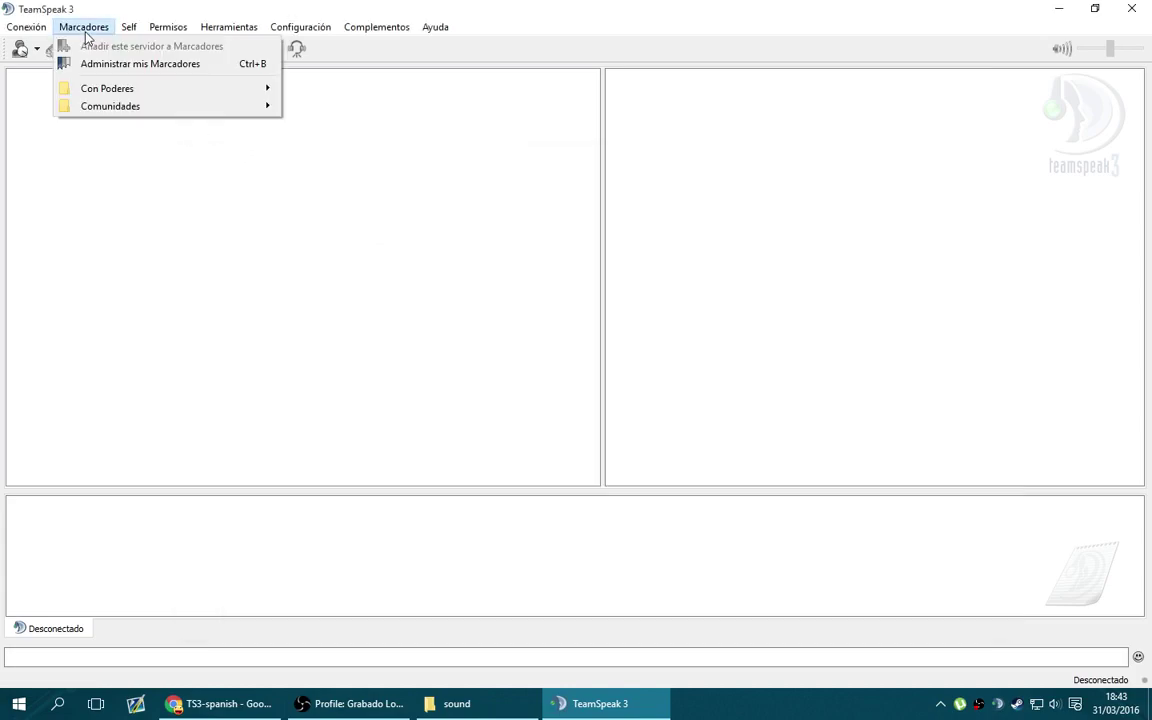
left_click(113, 63)
left_click(852, 640)
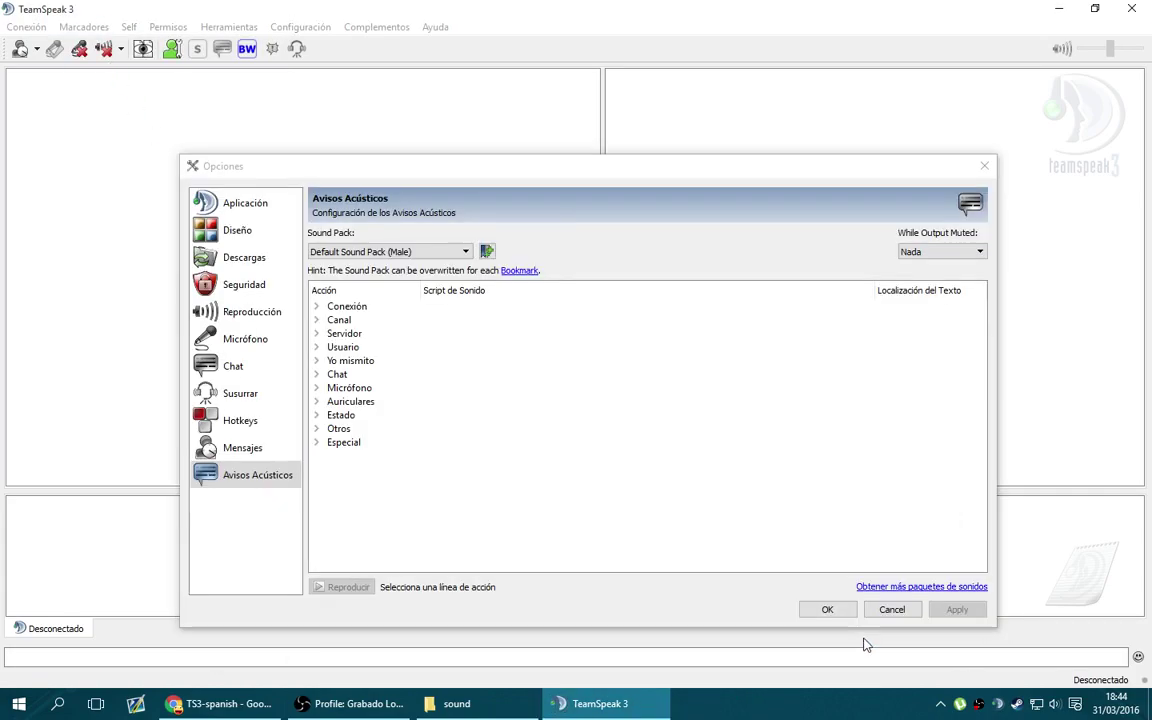
Choose Roger Voces as the sound pack and confirm the options
left_click(418, 249)
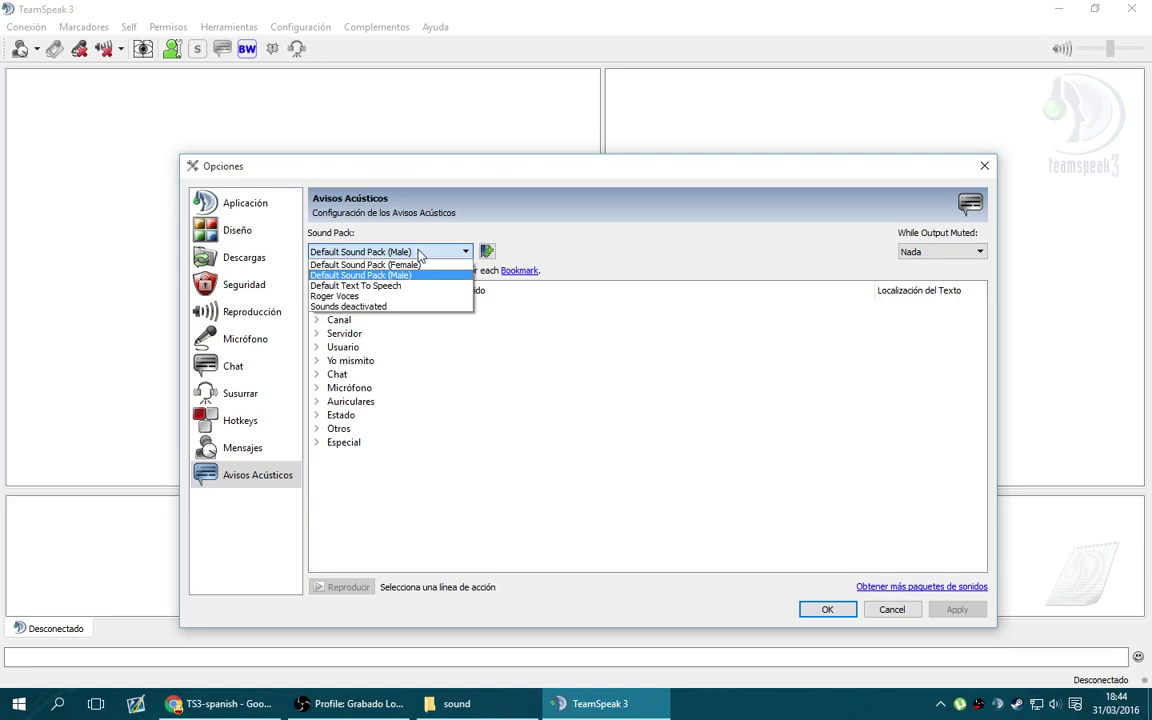
left_click(383, 298)
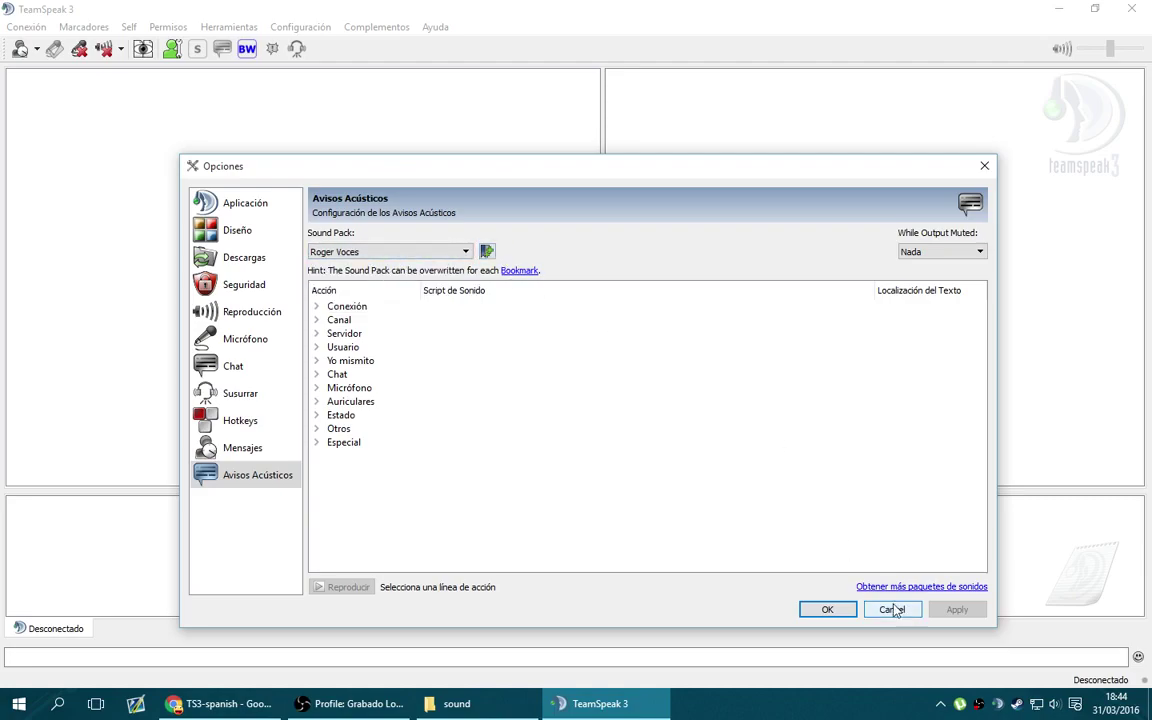
left_click(827, 609)
Connect to the GZone server from the Con Poderes bookmarks and close the Asistente chat
left_click(83, 27)
mouse_move(103, 90)
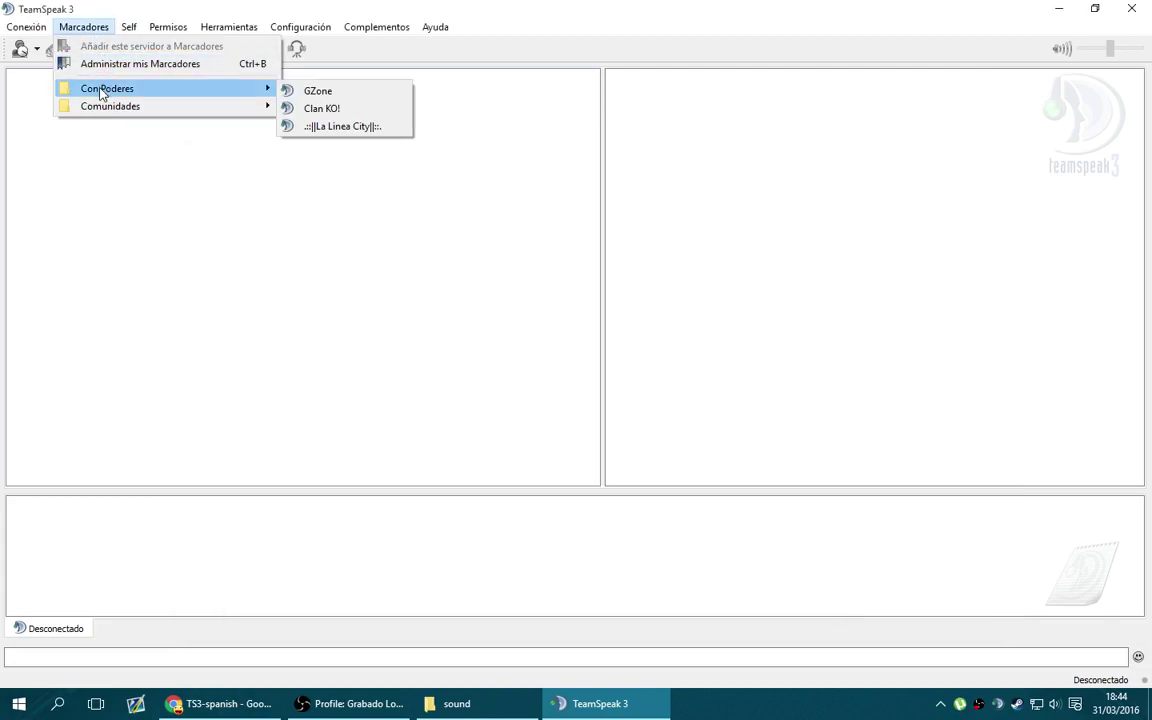
left_click(316, 102)
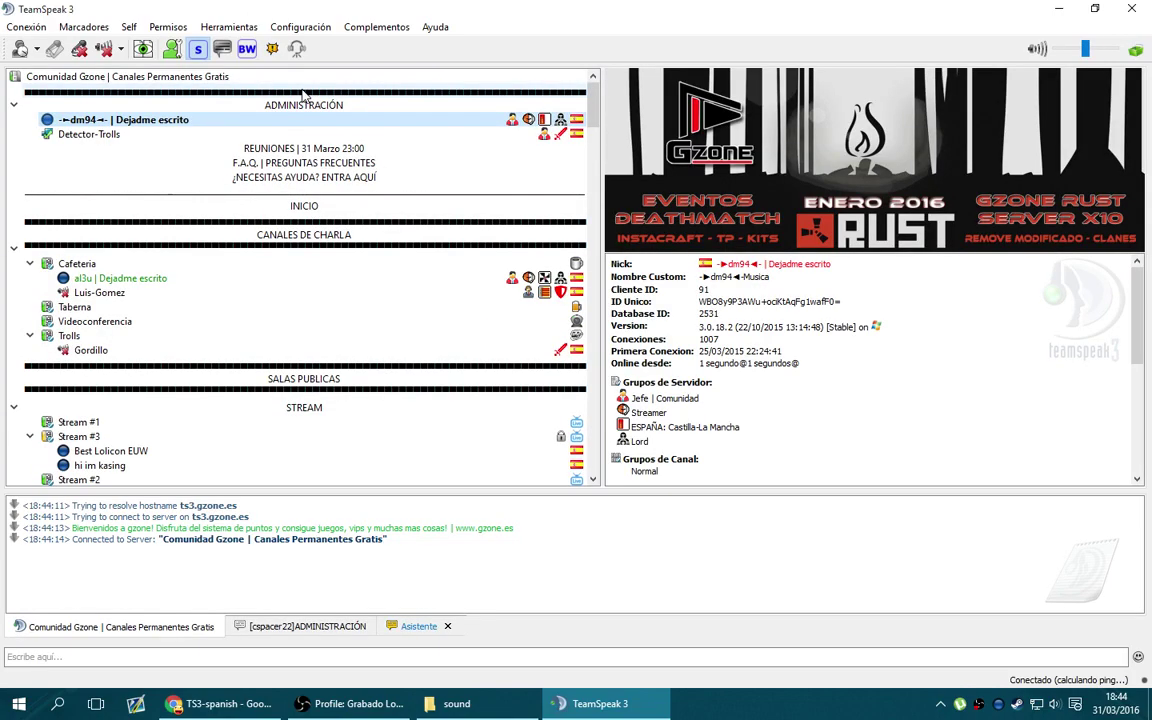
left_click(305, 626)
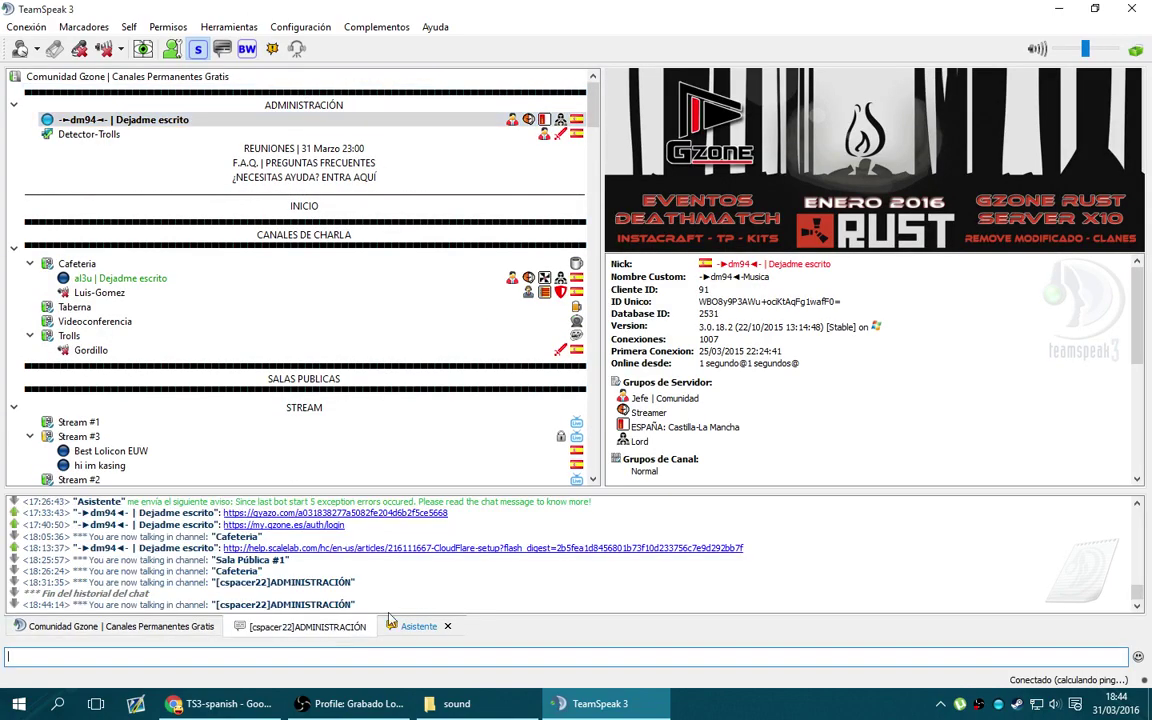
left_click(449, 626)
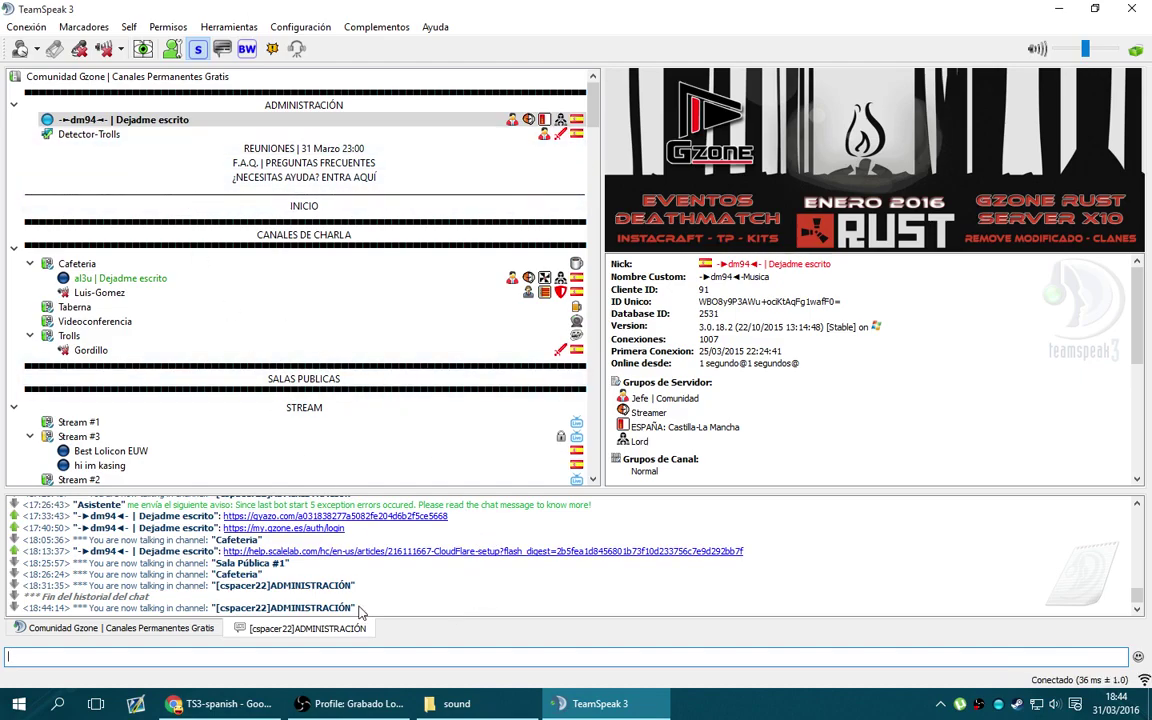
Move between the ADMINISTRACIÓN, F.A.Q., ¿NECESITAS AYUDA? and REUNIONES channels to test the voice notifications, ending in ADMINISTRACIÓN
double_click(148, 160)
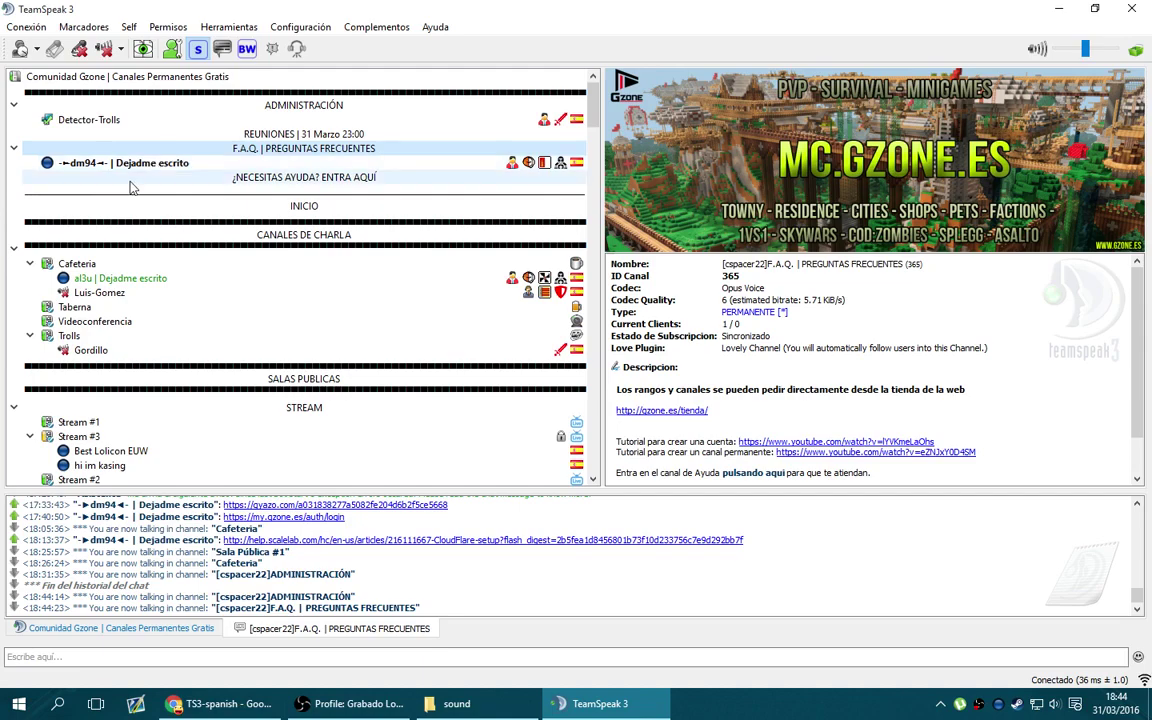
double_click(141, 100)
double_click(141, 162)
left_click(143, 178)
double_click(145, 180)
double_click(112, 102)
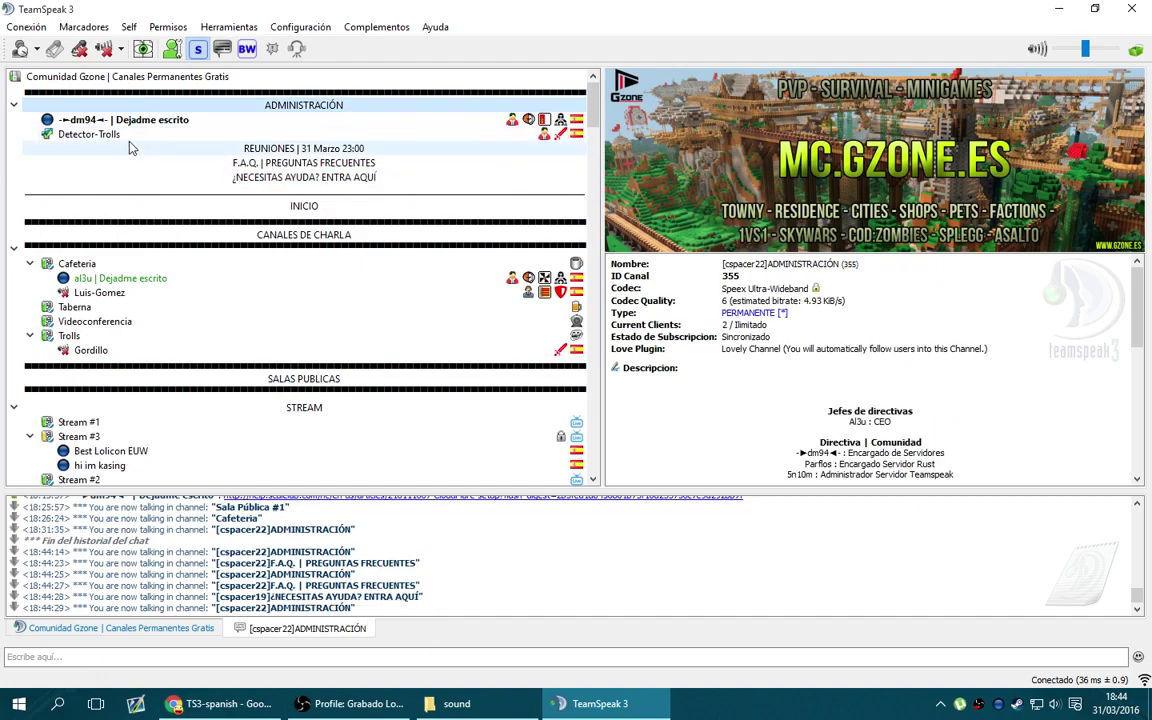
double_click(128, 148)
double_click(130, 106)
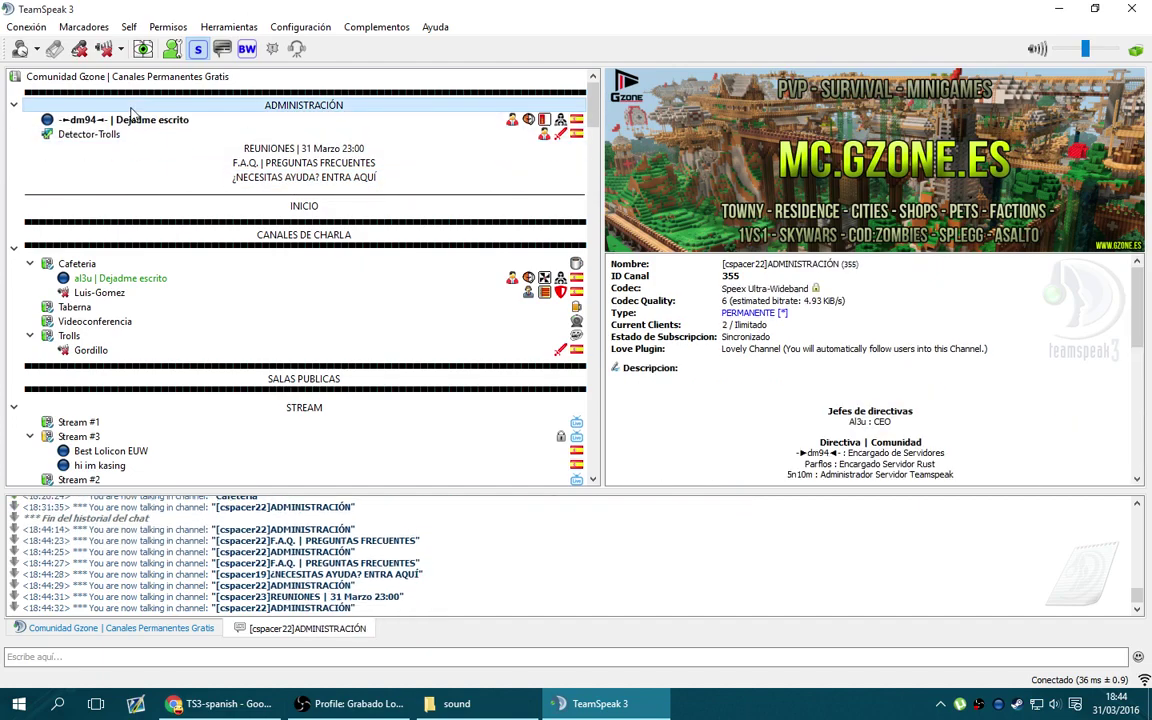
left_click(196, 627)
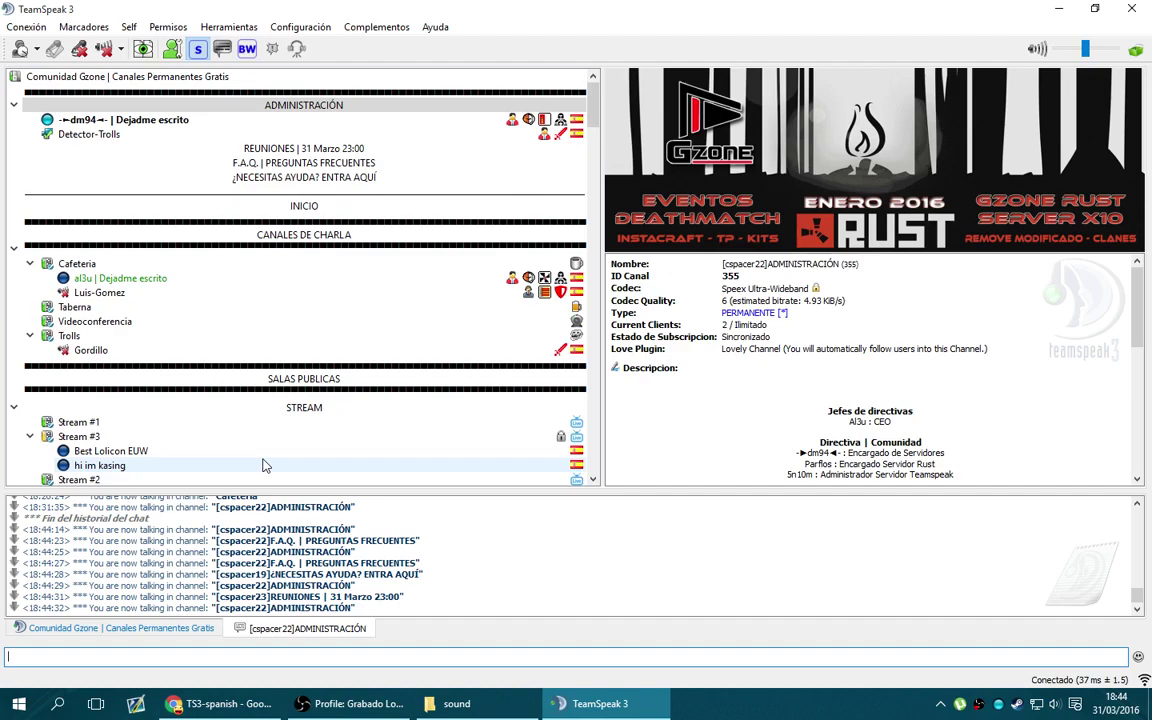
Review the TeamSpeak 3 Client folder in File Explorer, and select C4BR3R4.ts3_translation in the datos folder of Descargas
left_click(448, 703)
left_click(405, 52)
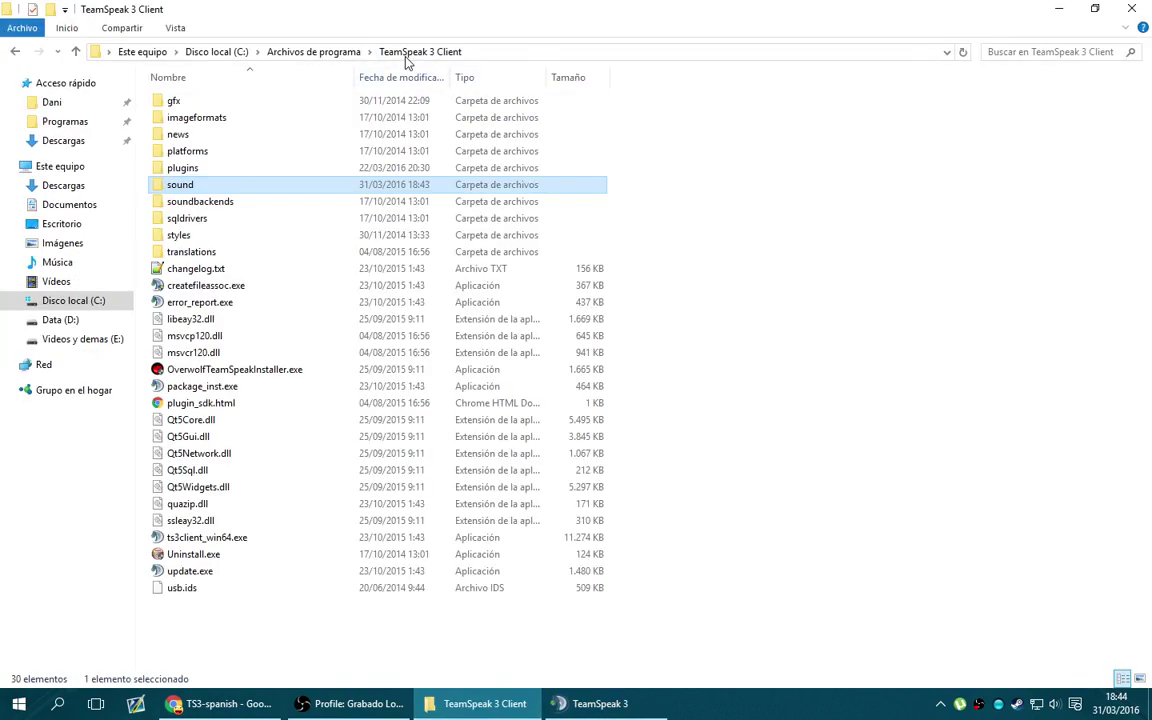
left_click(80, 140)
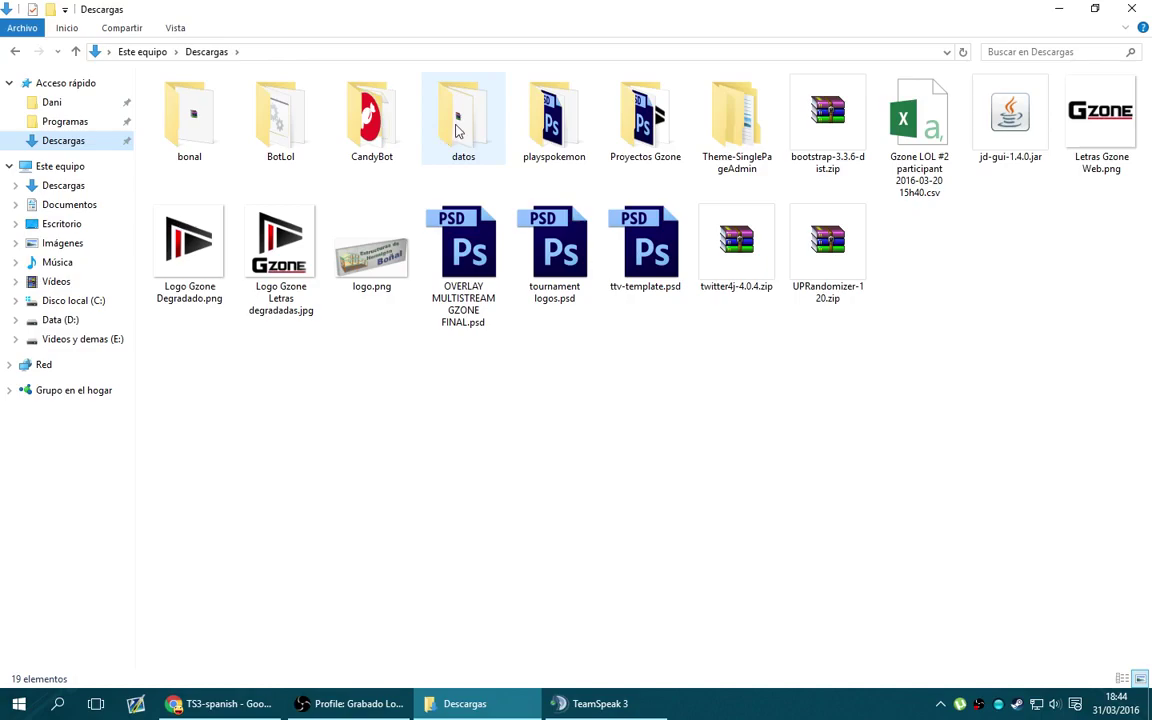
double_click(457, 130)
left_click(228, 135)
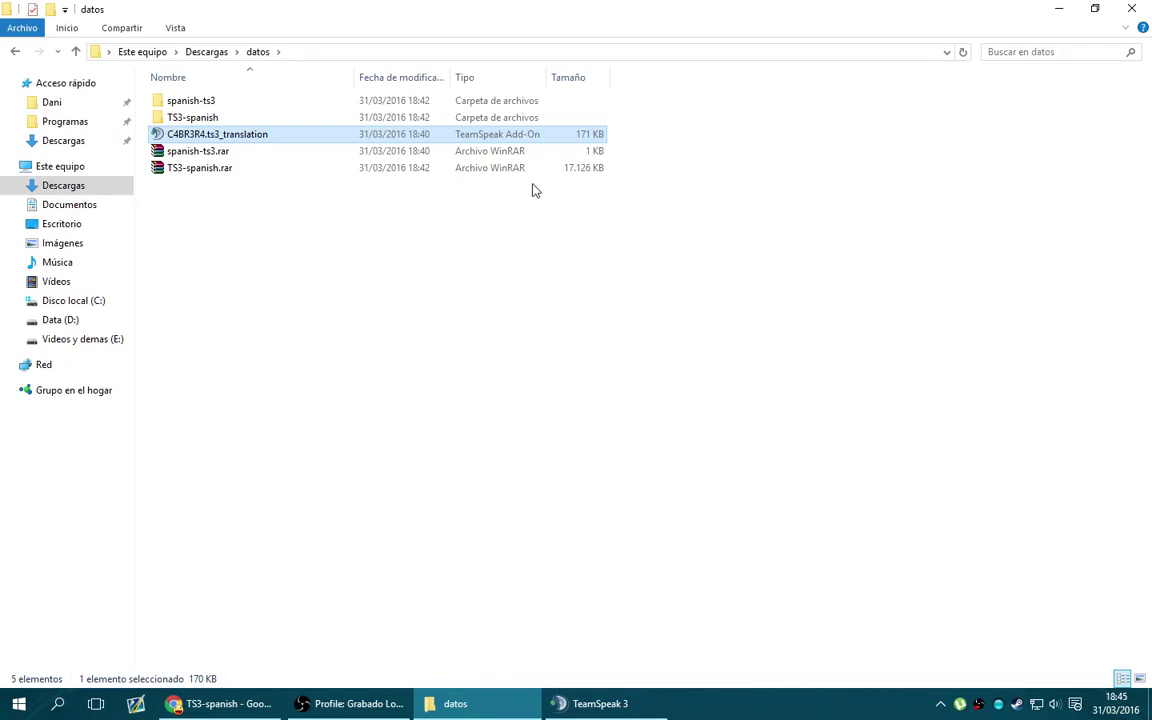
Return to TeamSpeak 3 and check the selected sound pack in the Avisos Acústicos options
left_click(592, 703)
left_click(300, 27)
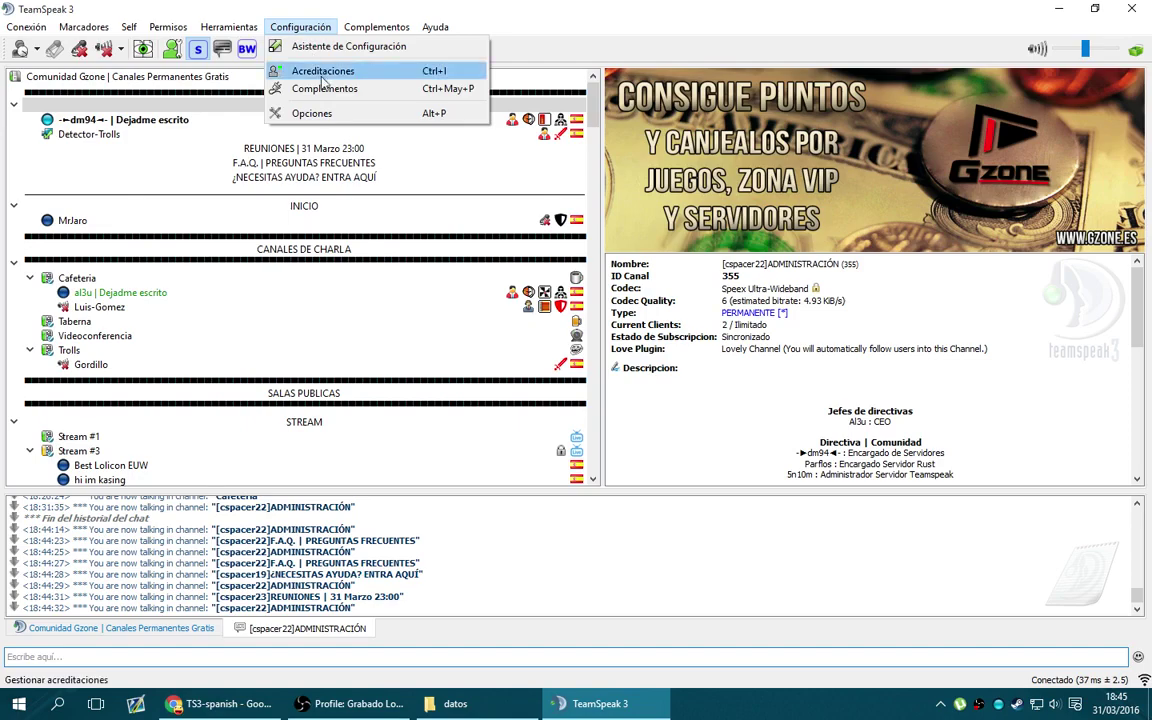
left_click(305, 113)
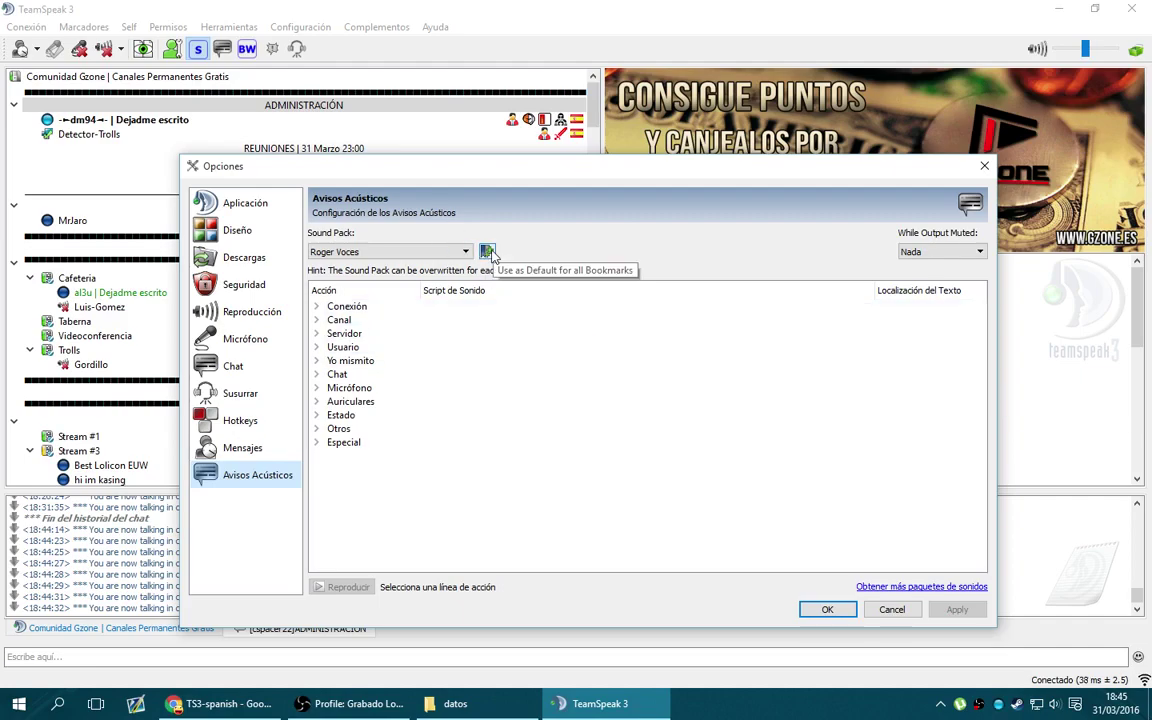
left_click(419, 254)
left_click(419, 255)
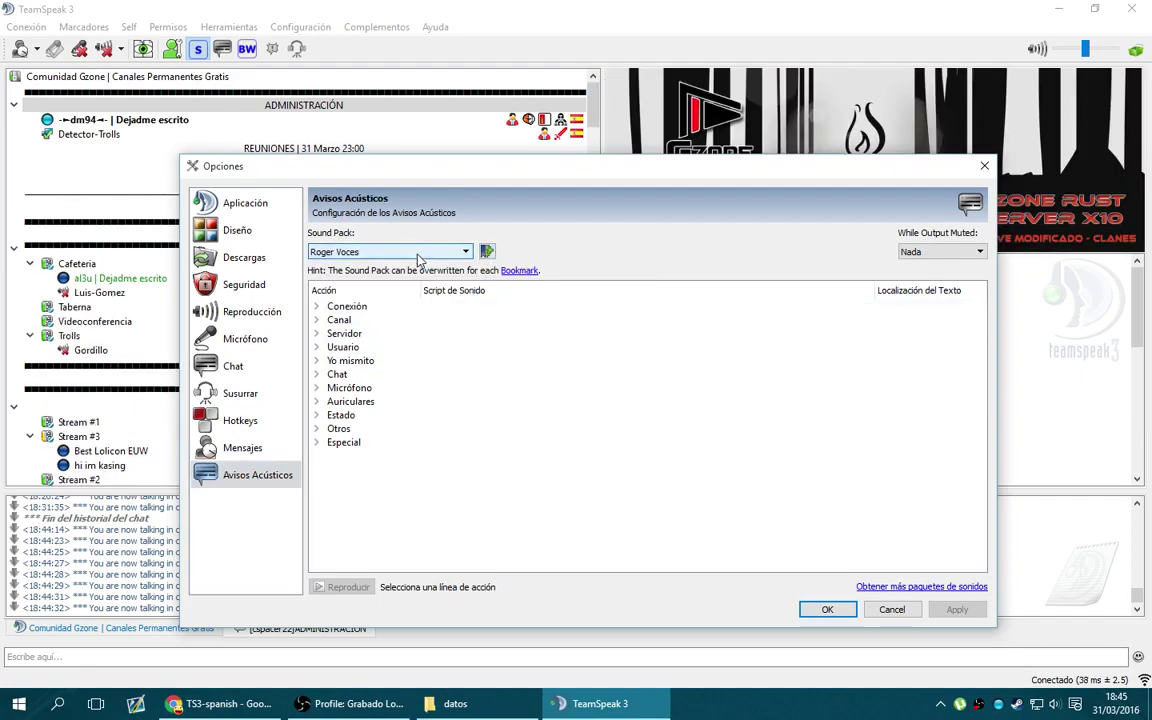